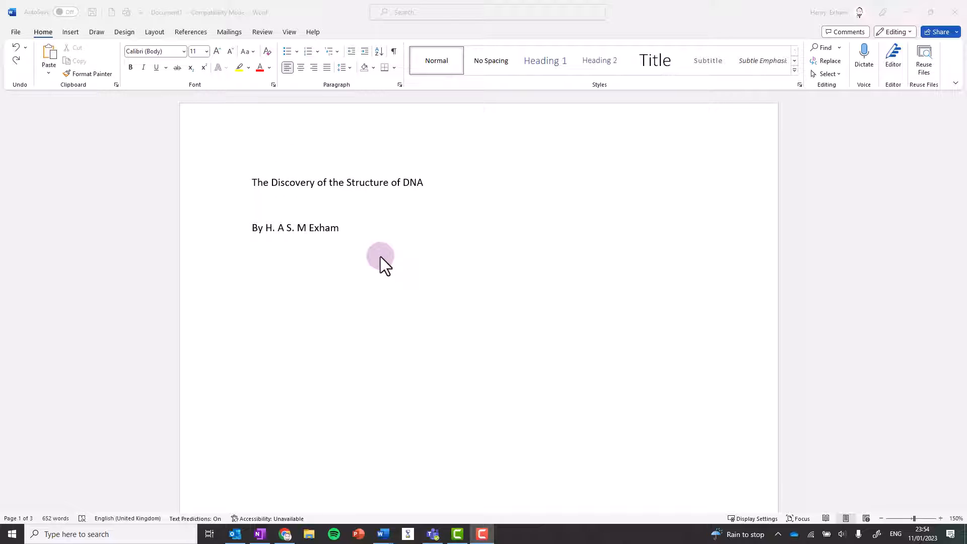
- Examine the available insert, design and reference commands, including the footnote and endnote settings
click(67, 17)
click(71, 32)
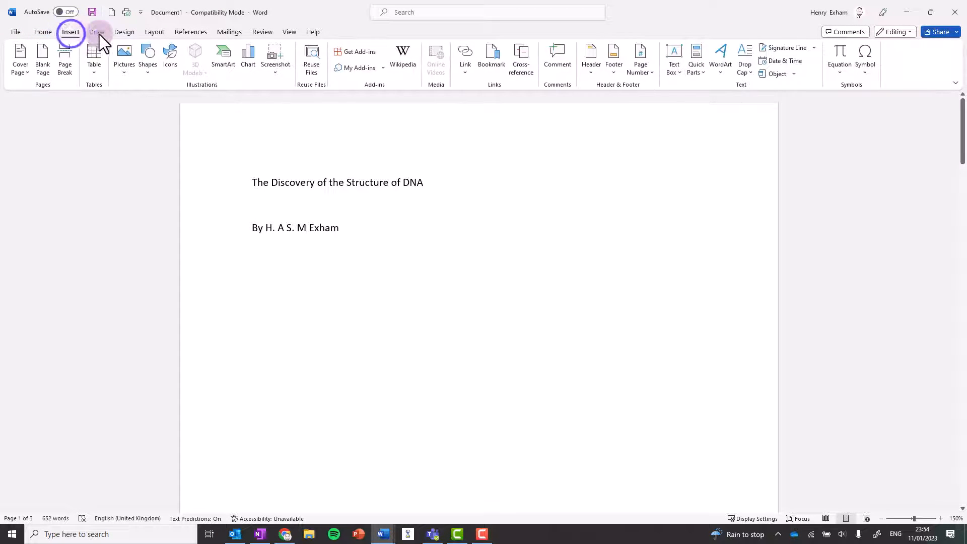
click(99, 32)
click(80, 34)
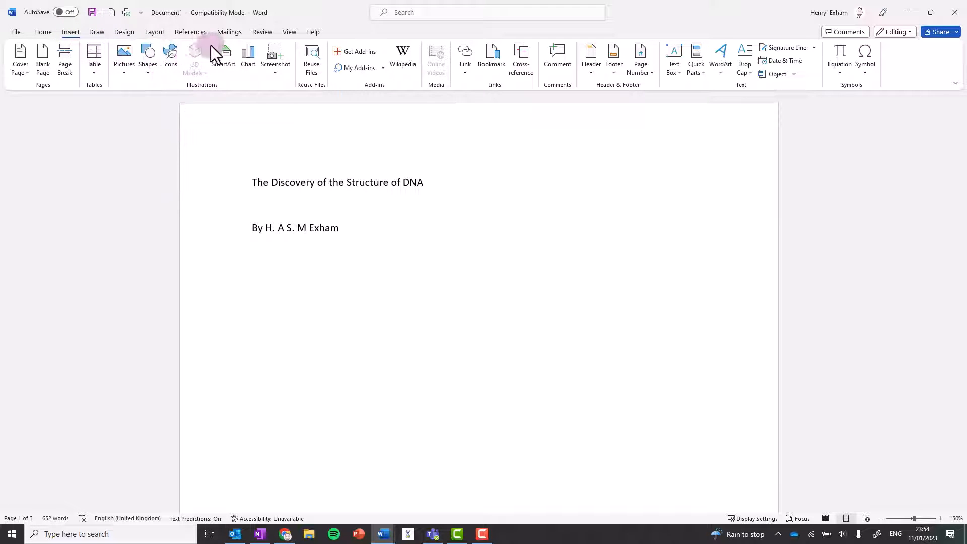
click(124, 32)
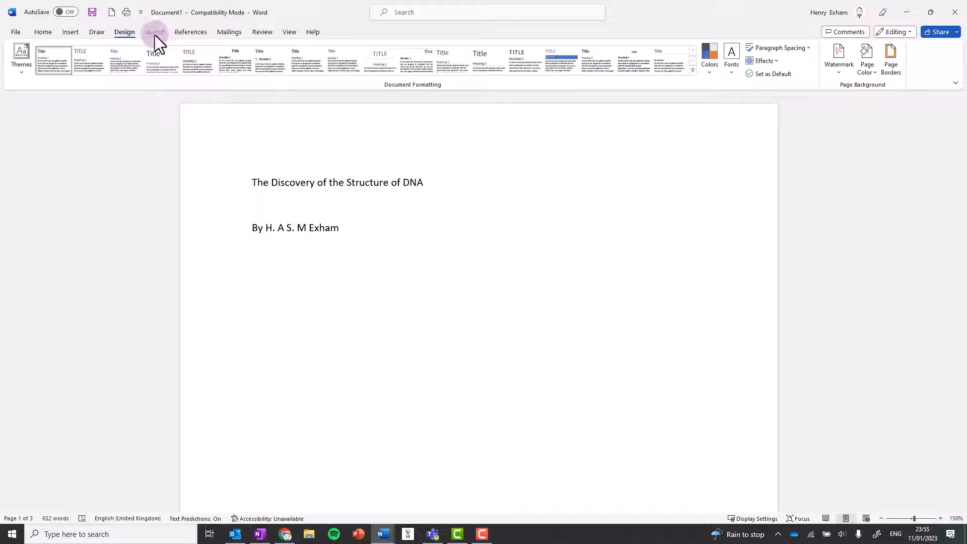
click(189, 33)
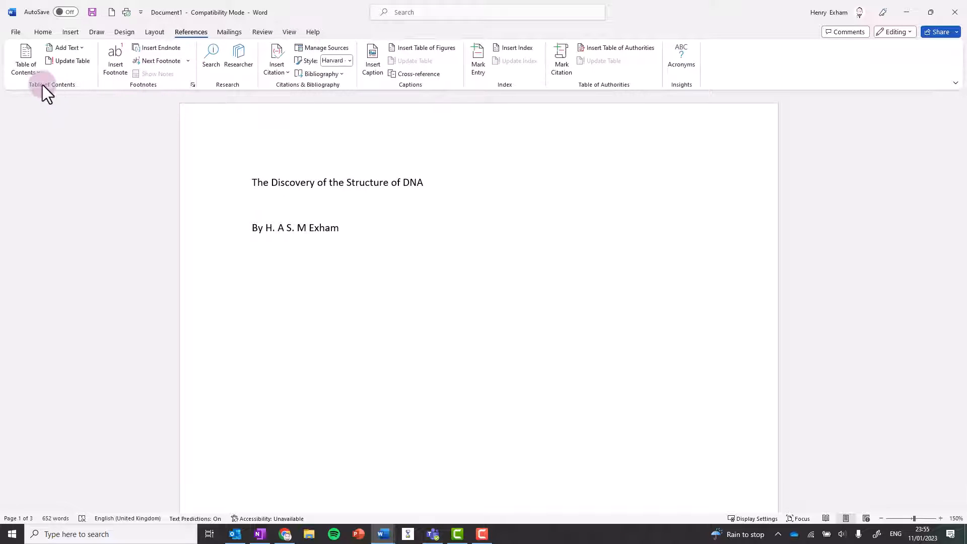
click(192, 86)
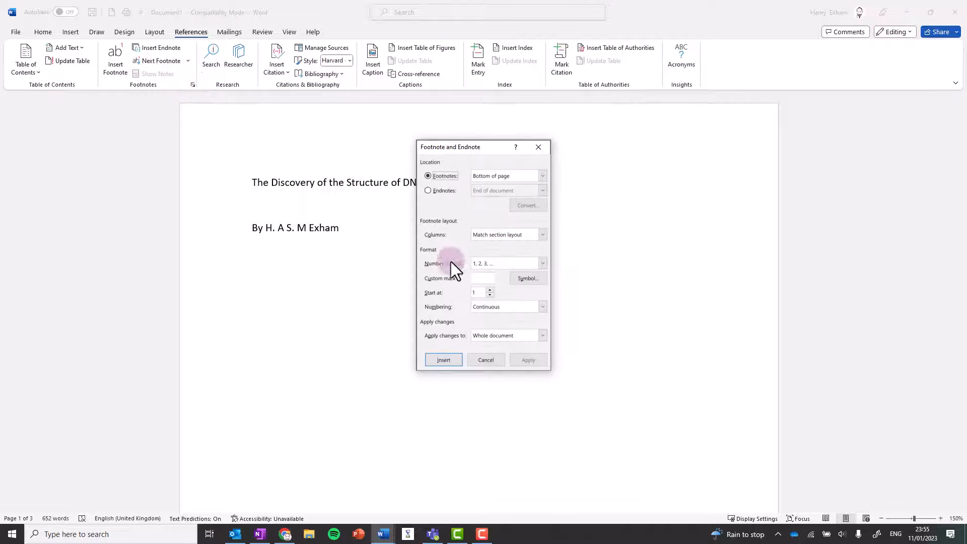
click(537, 147)
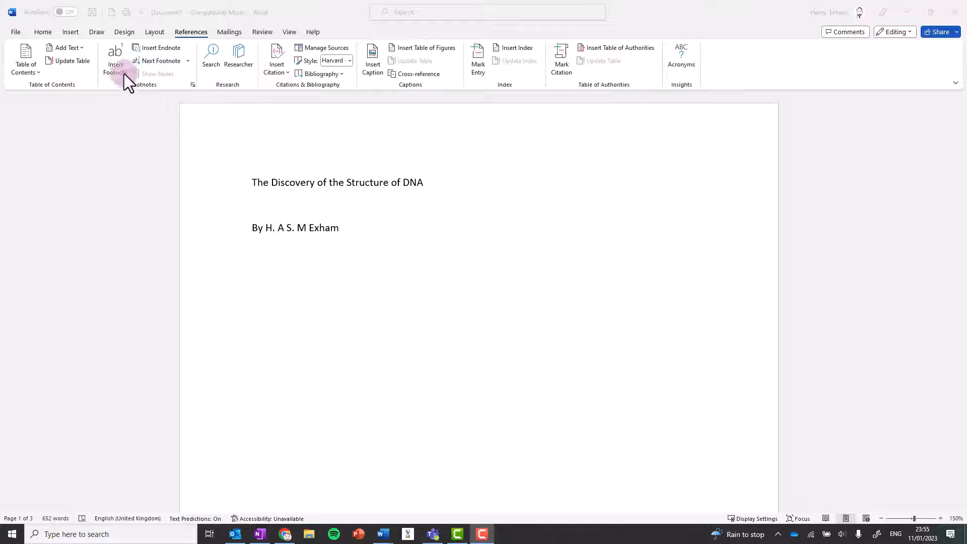
- Search online pictures for "DNA" and insert the multicoloured double-helix image with the pale grey background below the document title
click(67, 31)
click(76, 32)
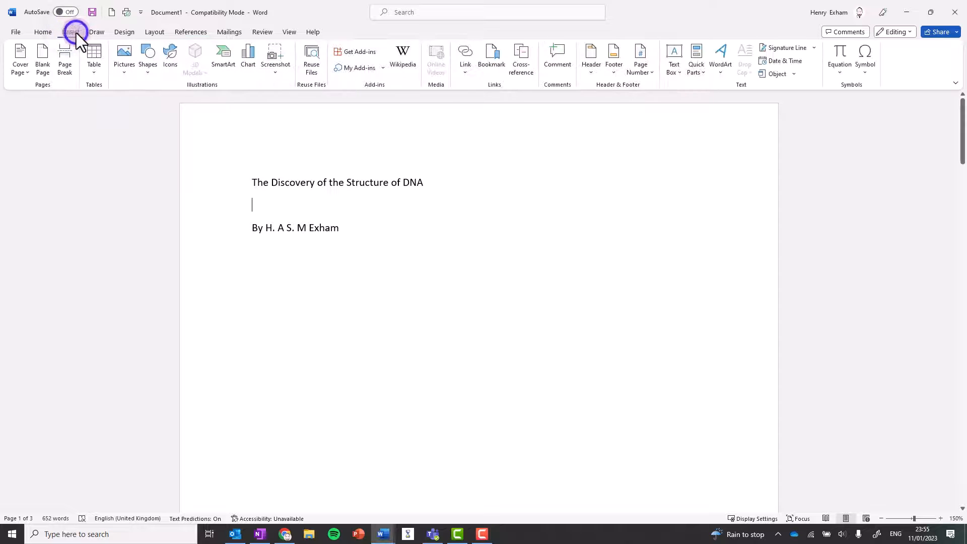
click(122, 68)
click(156, 134)
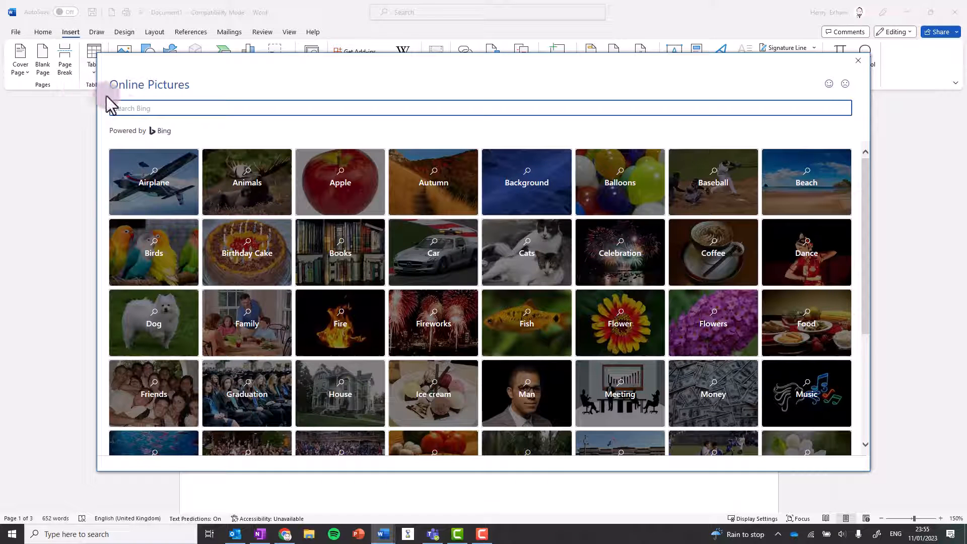
click(127, 107)
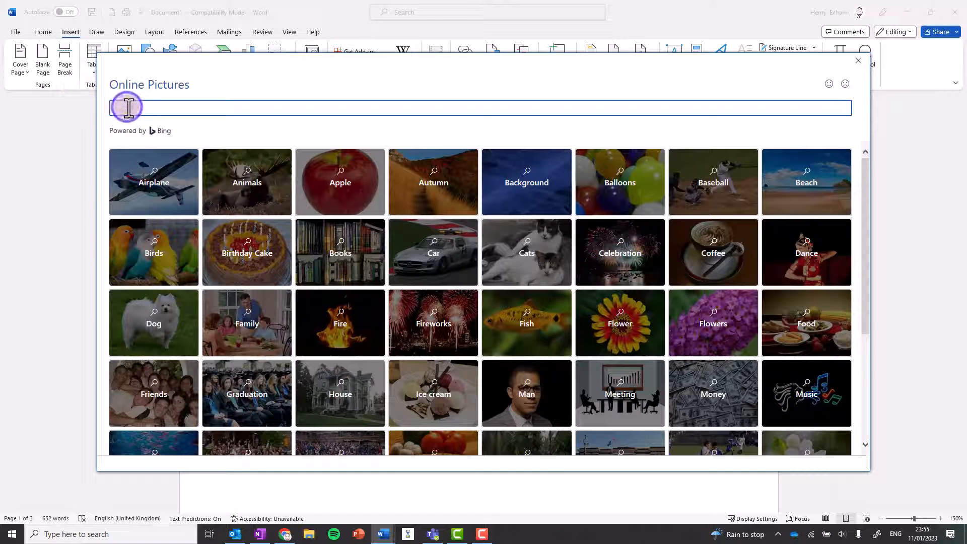
text(DNA)
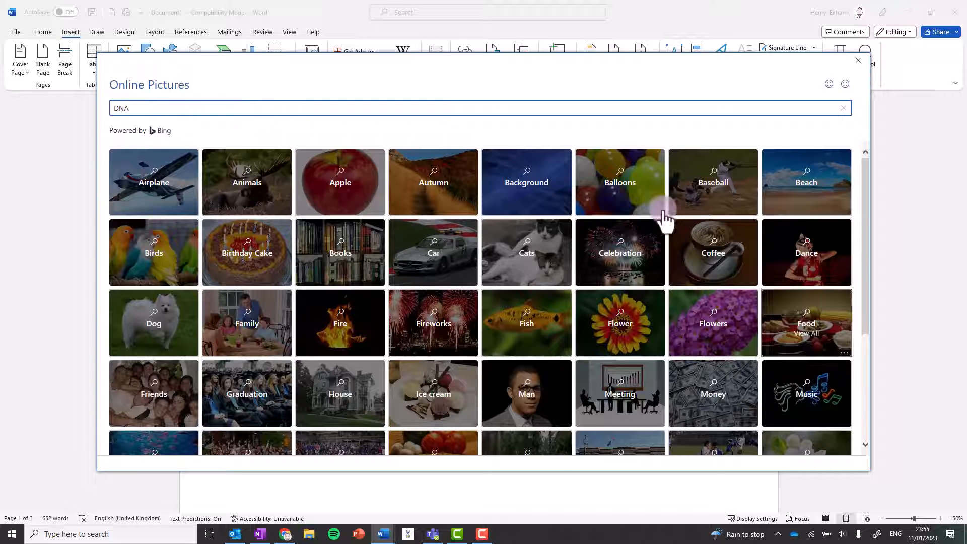
key(Return)
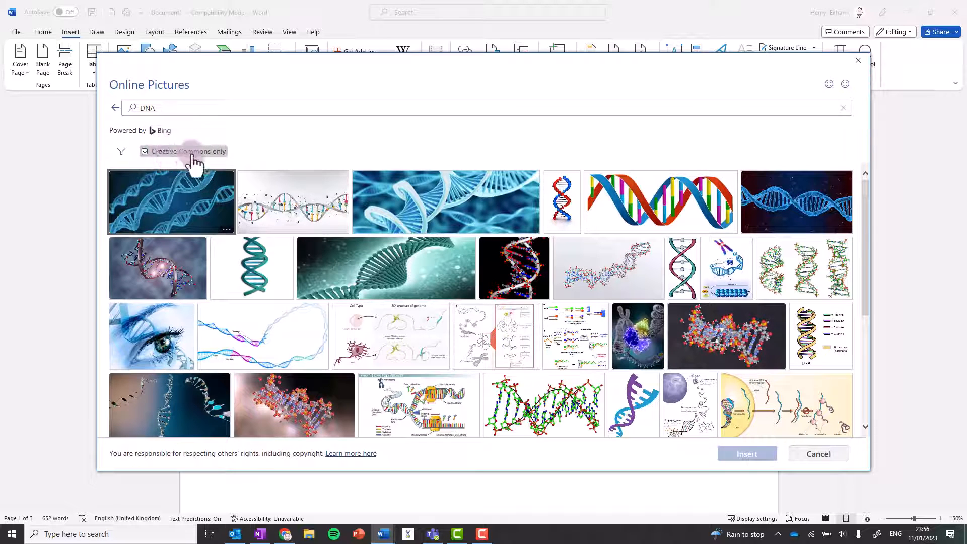
click(340, 199)
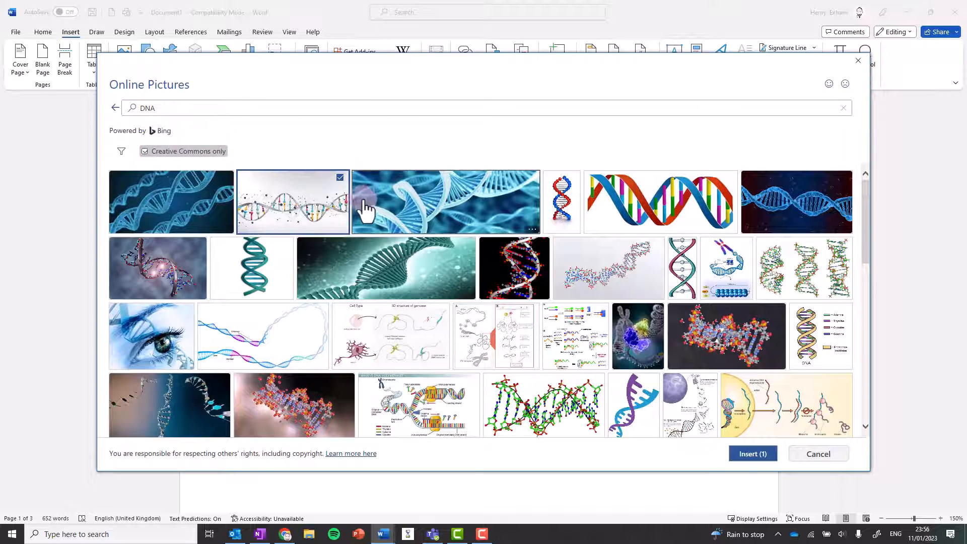
click(751, 453)
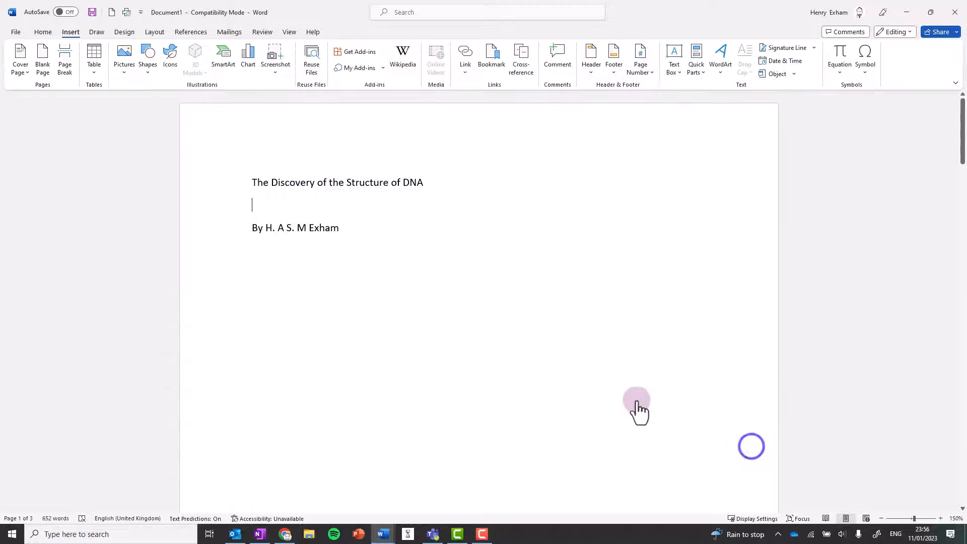
click(743, 323)
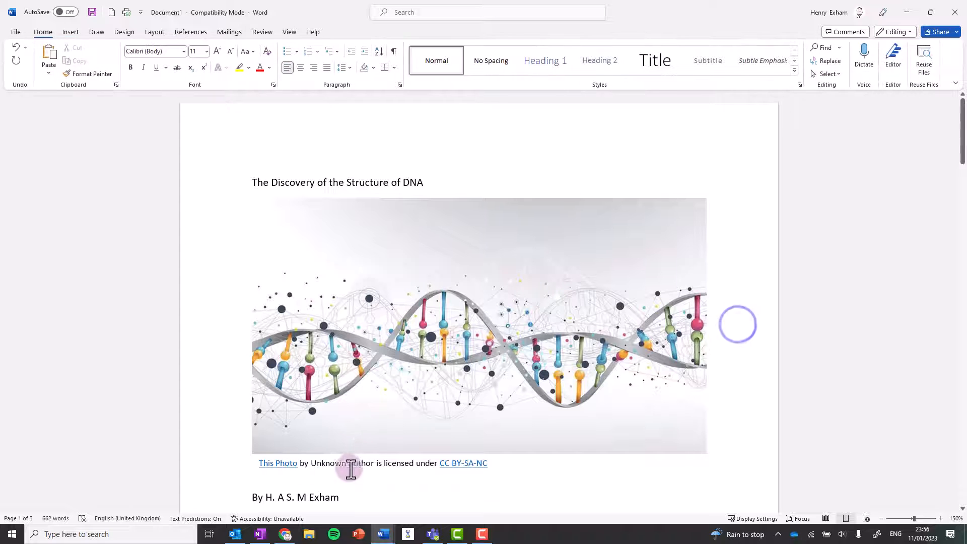
- Examine the shape and picture formatting options for the inserted DNA image
click(408, 261)
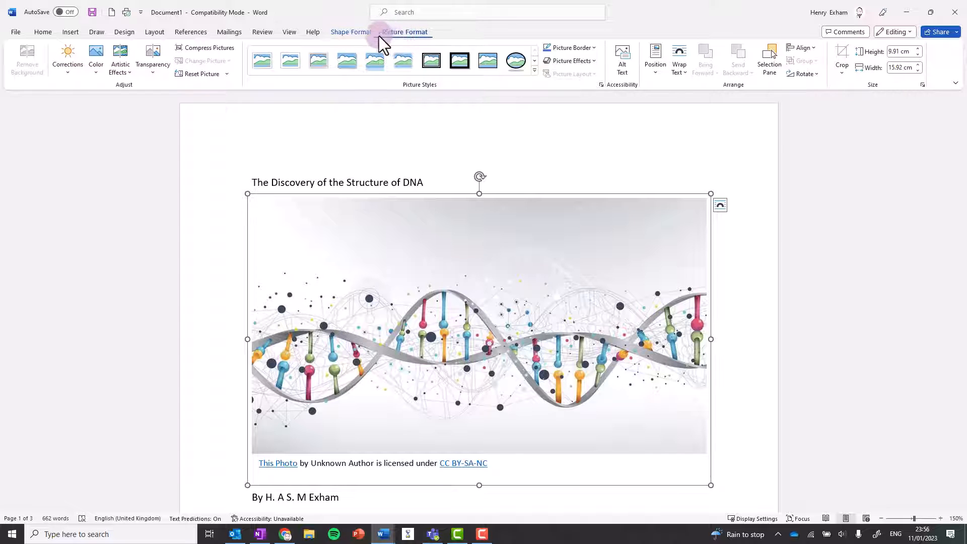
click(321, 175)
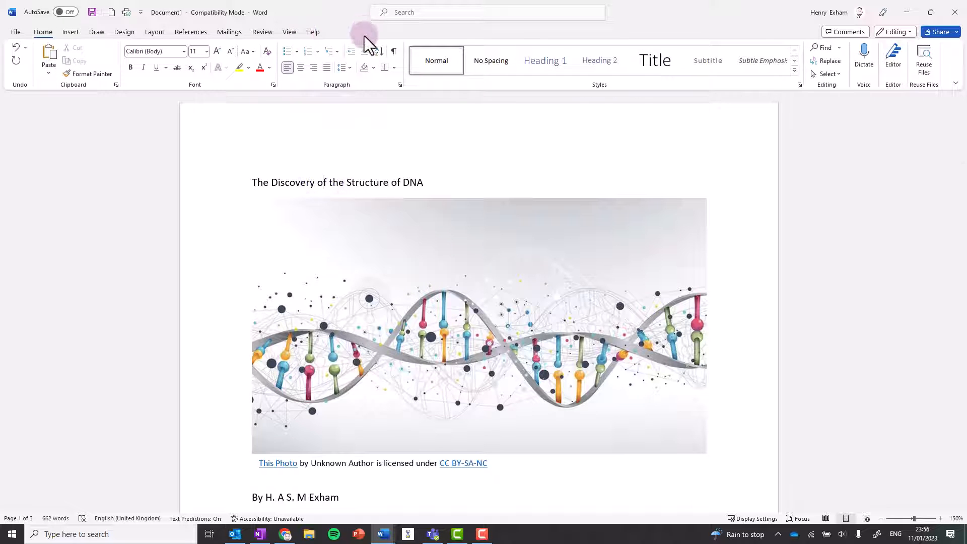
click(471, 317)
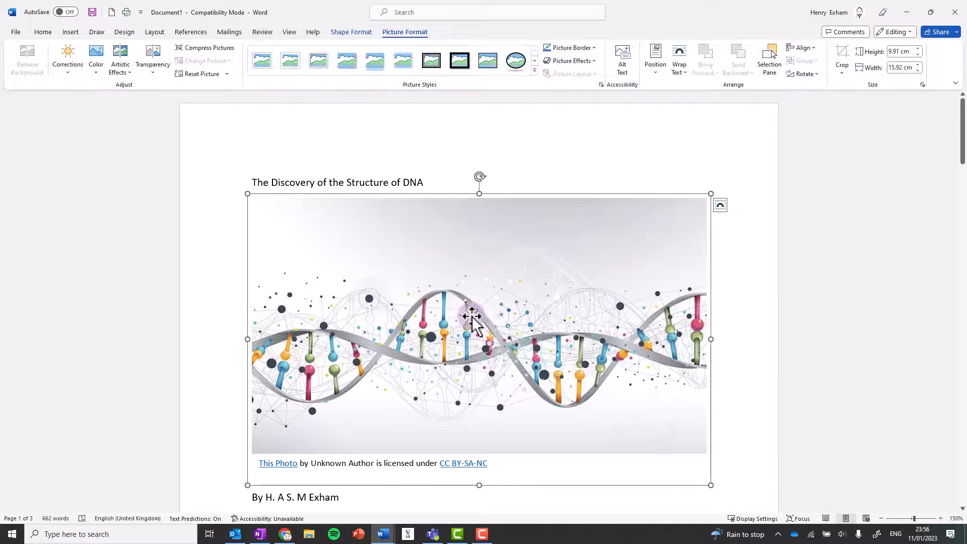
click(349, 33)
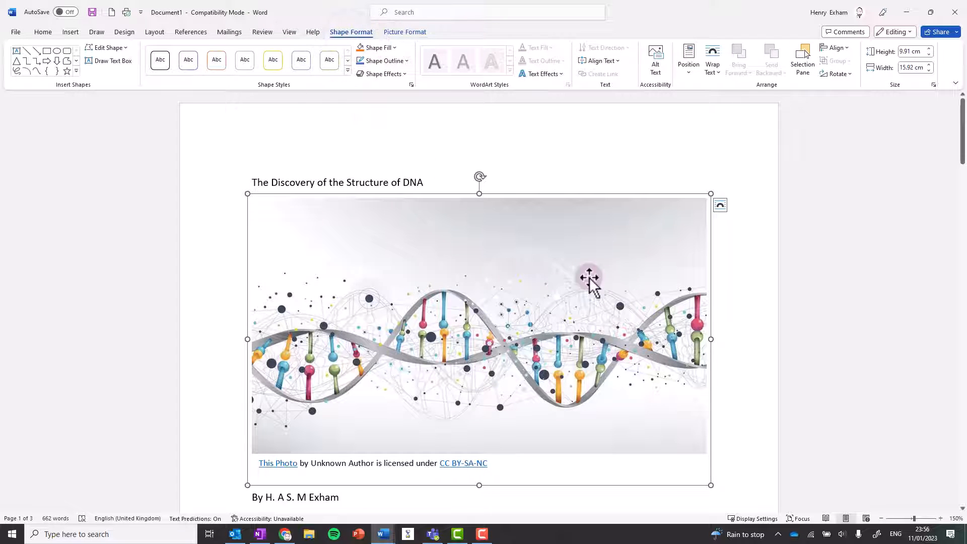
click(404, 32)
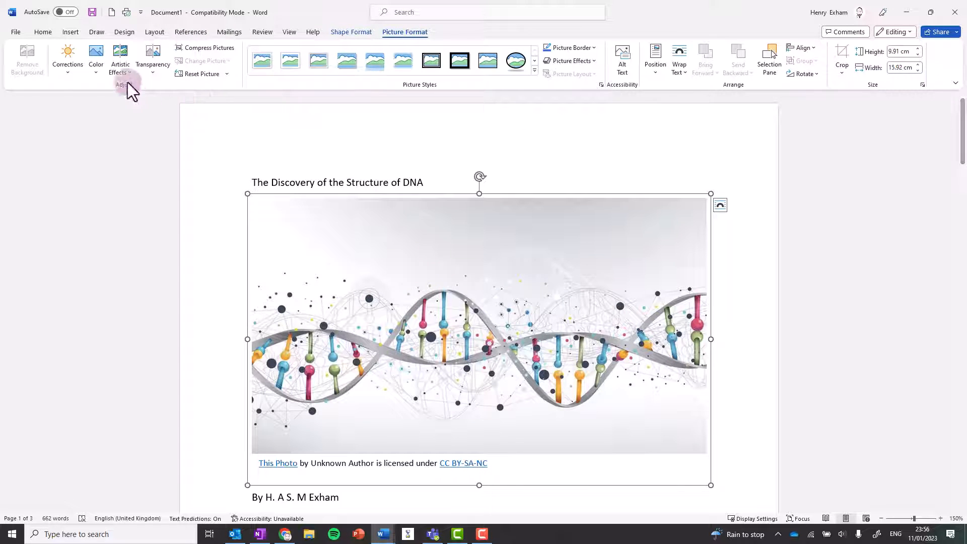
click(360, 172)
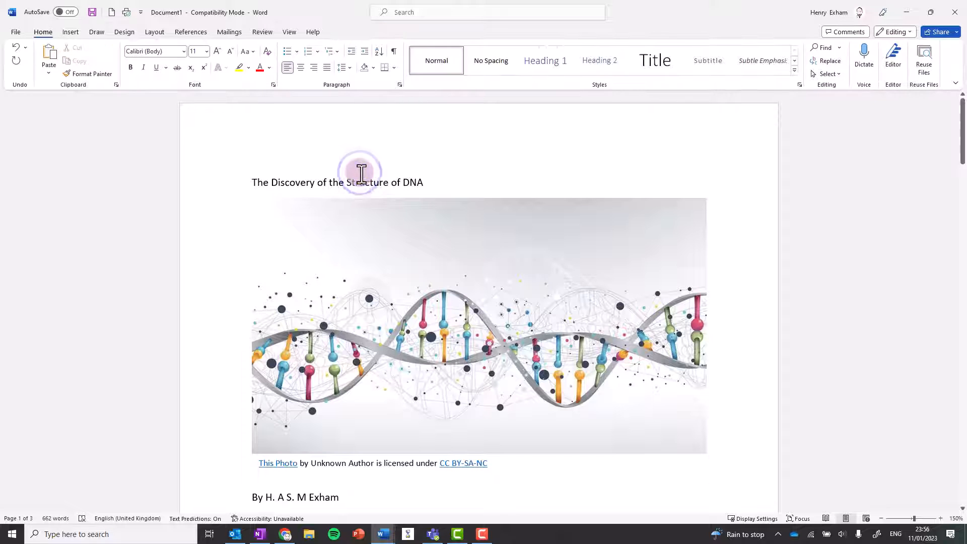
scroll(361, 173, down, 10)
scroll(361, 173, down, 6)
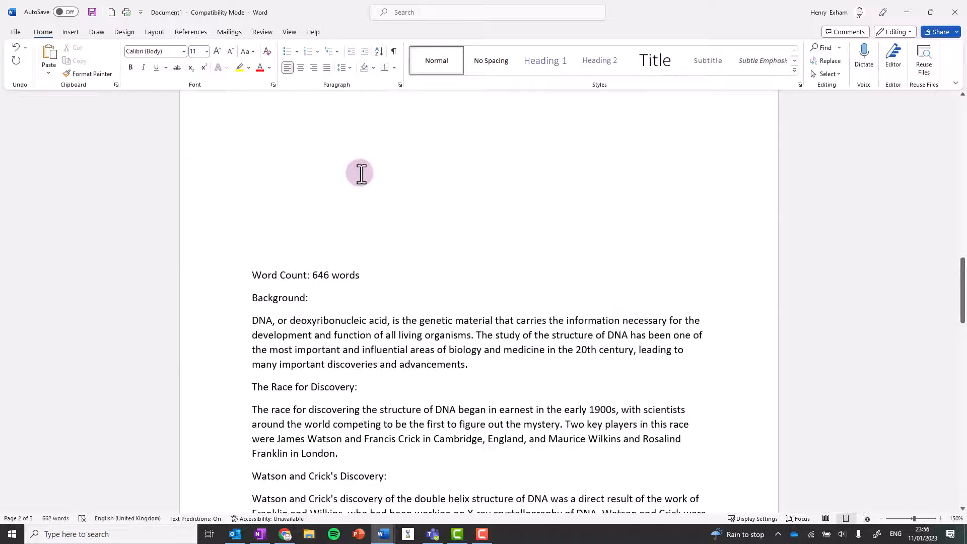
drag(409, 371, 261, 347)
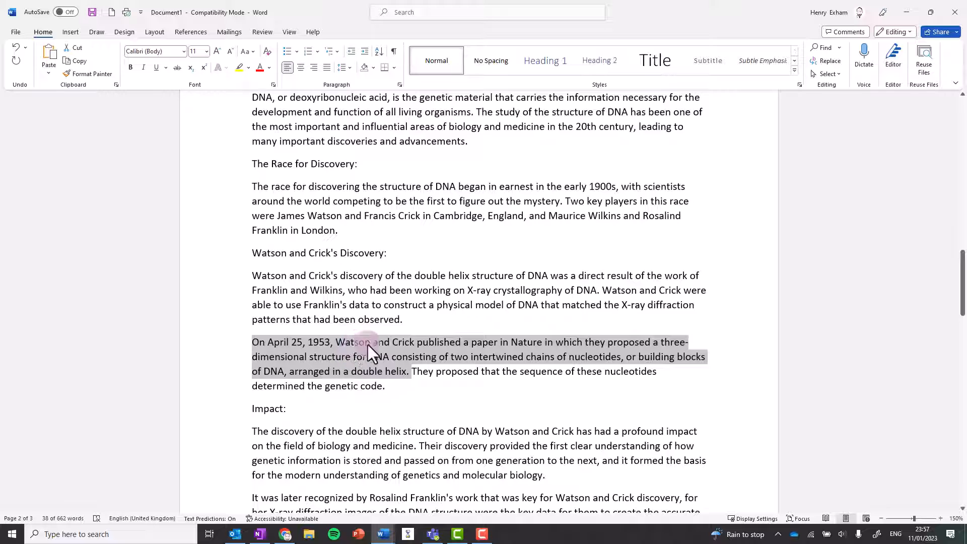
click(202, 32)
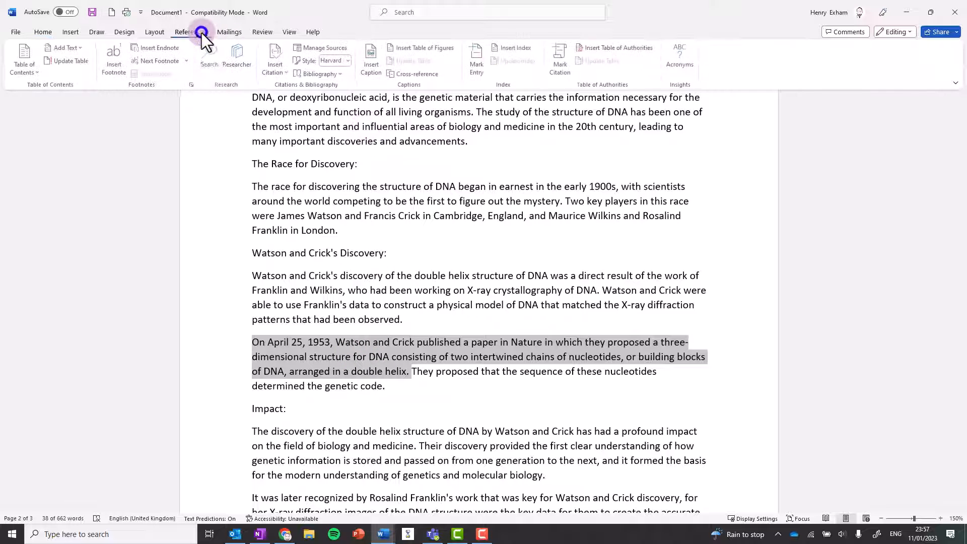
click(117, 55)
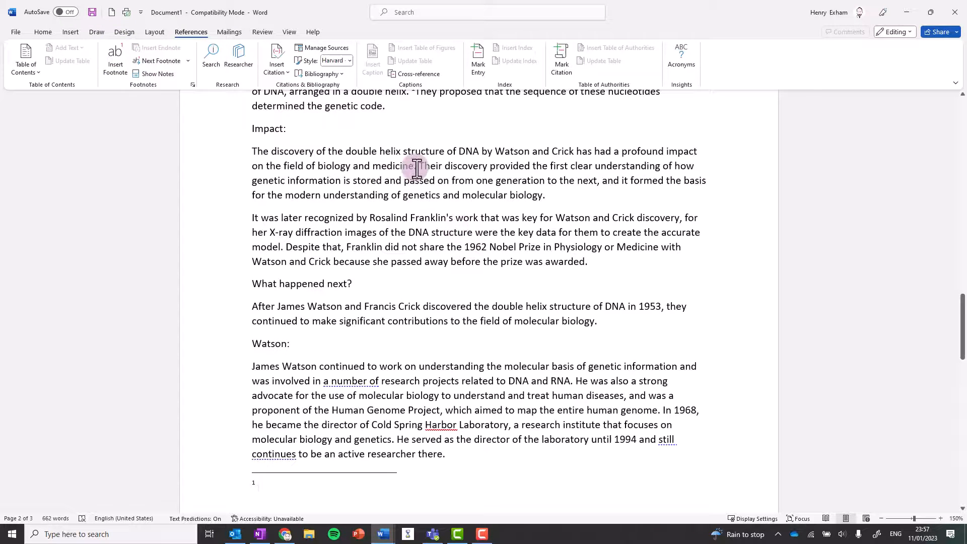
scroll(413, 167, up, 1)
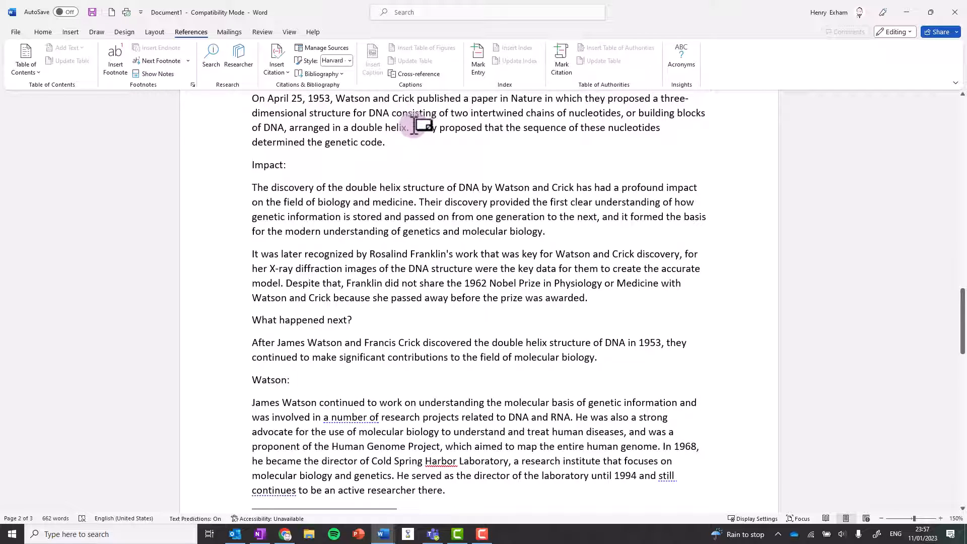
scroll(441, 237, down, 5)
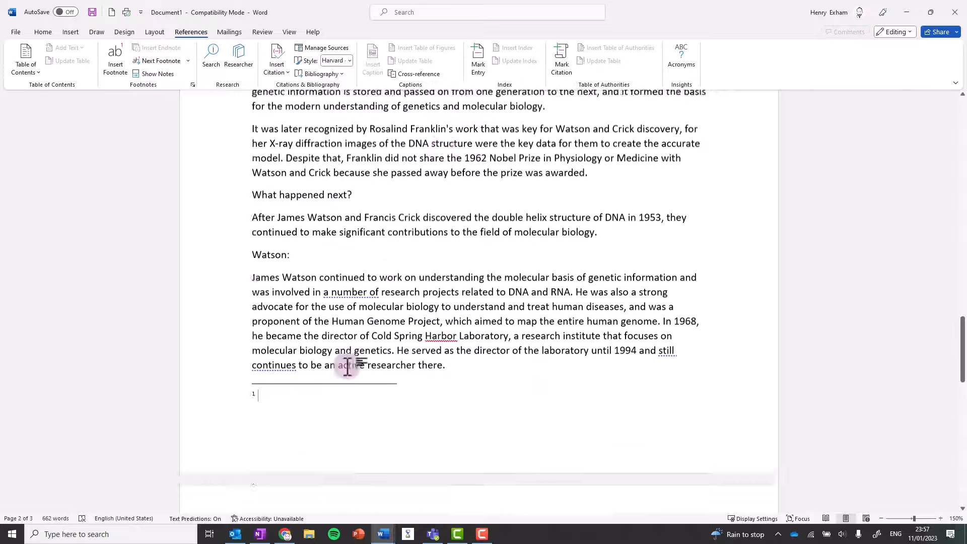
click(268, 338)
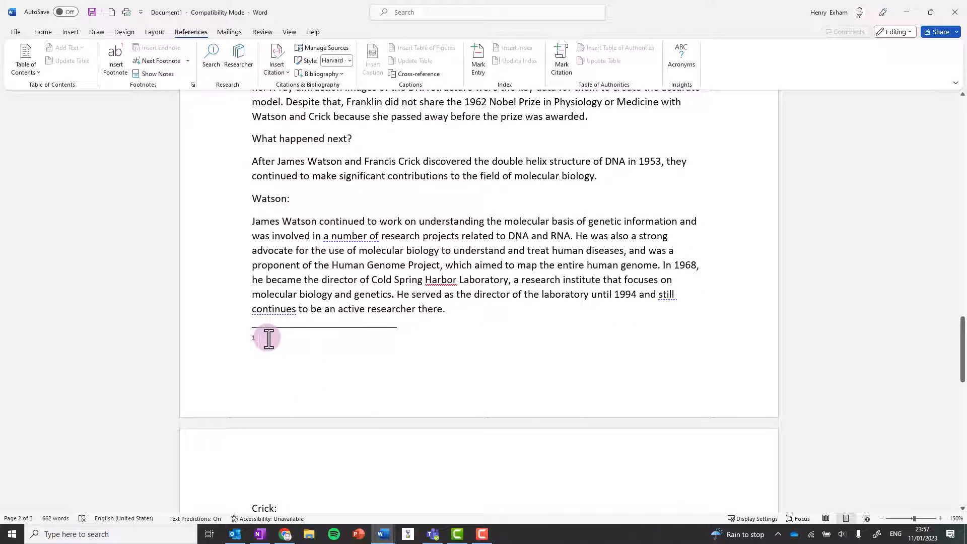
text(www.no)
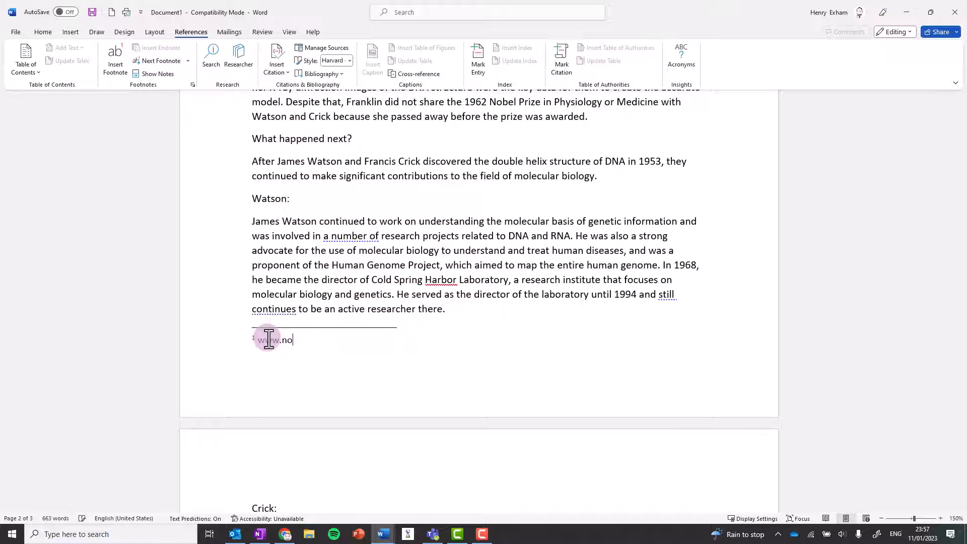
text(belprize.org.uk)
- Insert a footnote without text after "La Jolla" in the sentence about co-founding the Salk Institute
scroll(351, 319, down, 2)
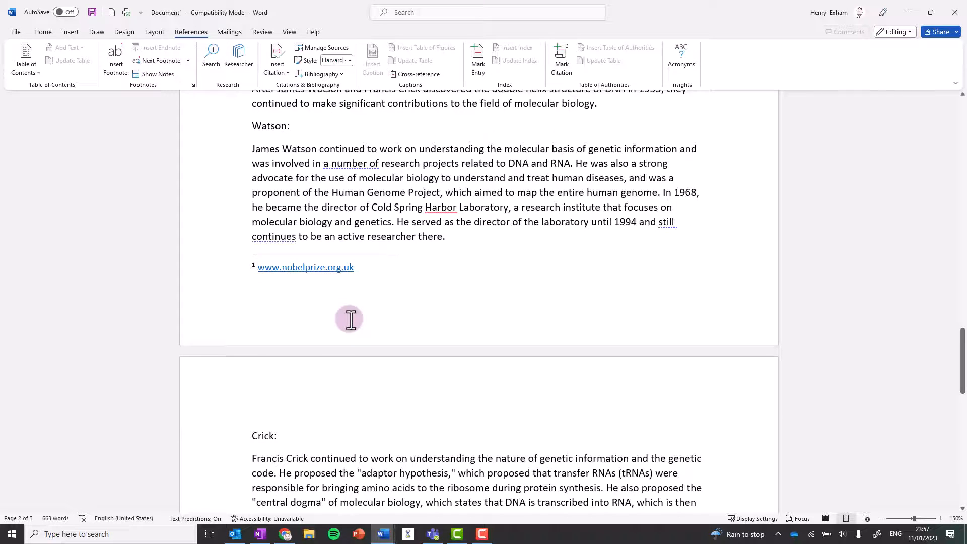
scroll(350, 318, down, 6)
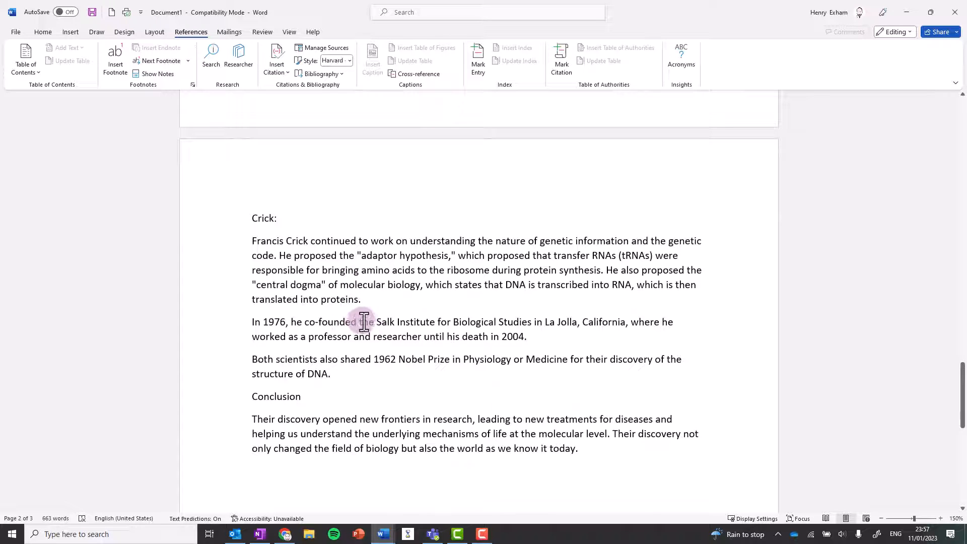
drag(368, 321, 577, 322)
click(121, 63)
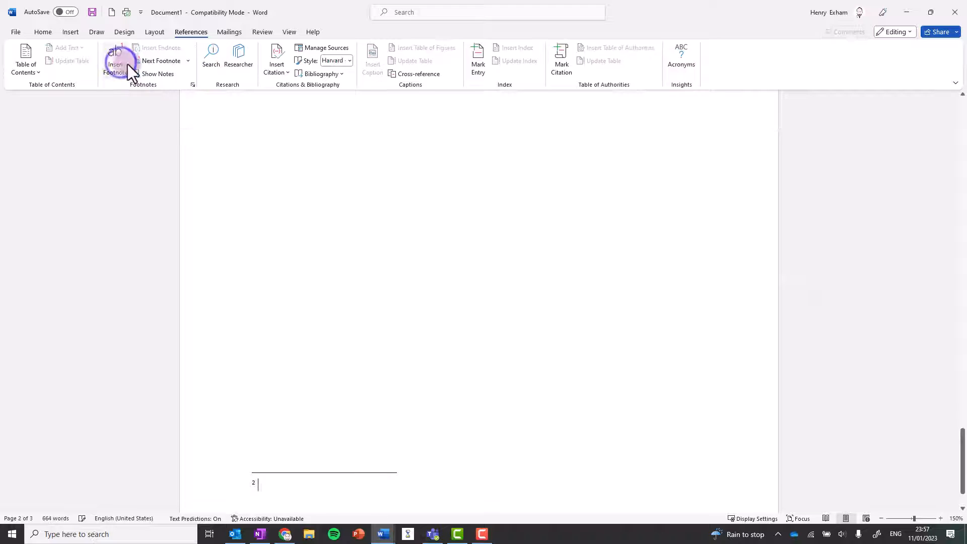
scroll(372, 358, up, 9)
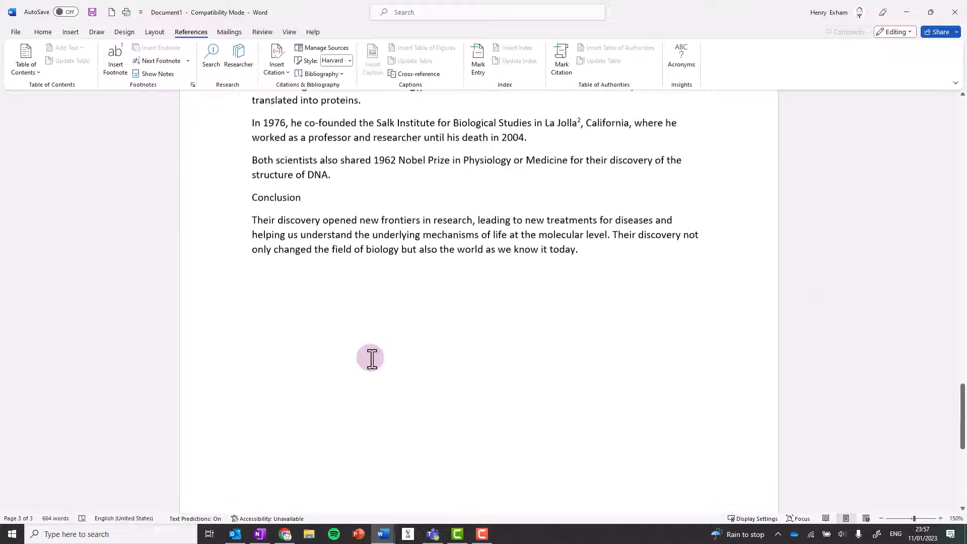
scroll(397, 326, up, 6)
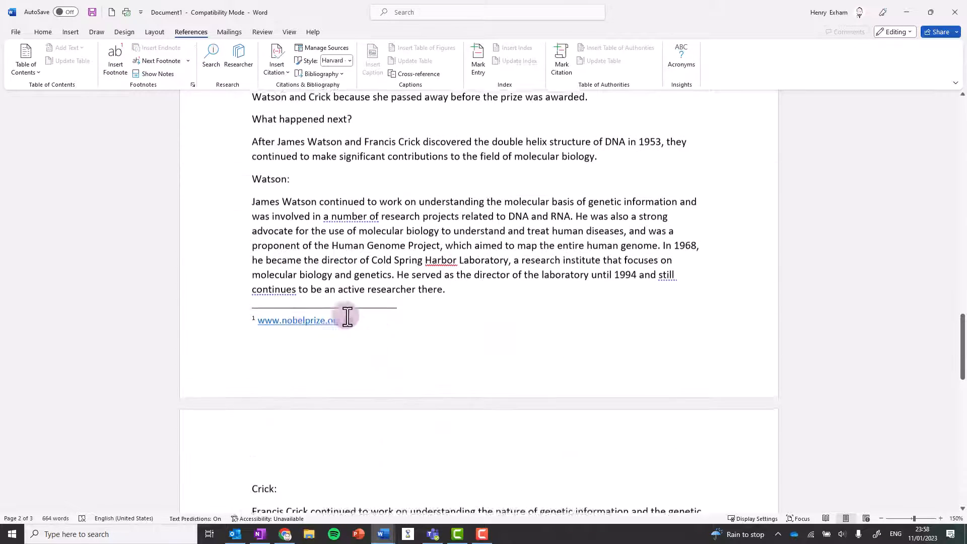
- Add a "Bibliography" line below the Conclusion paragraph, with an empty line beneath it
scroll(302, 352, down, 1)
scroll(325, 326, down, 13)
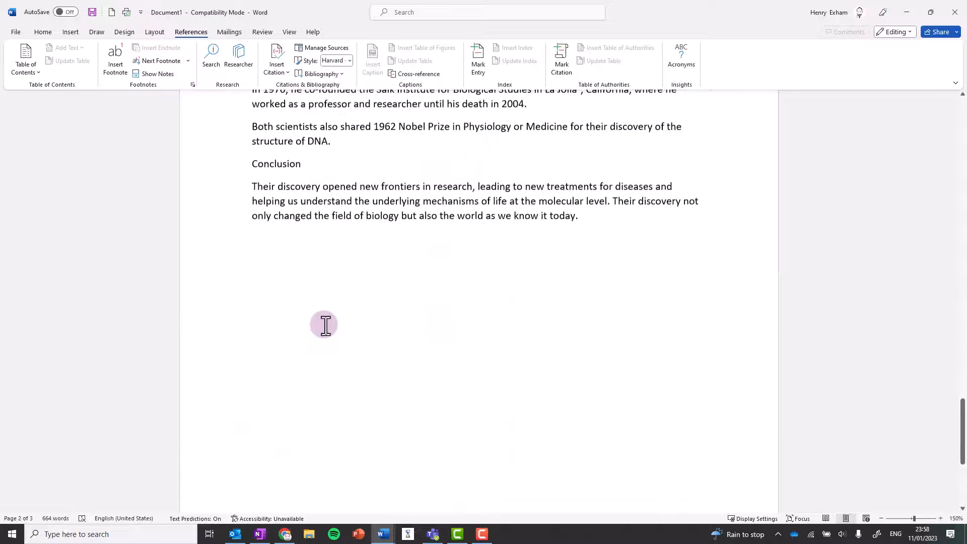
click(255, 164)
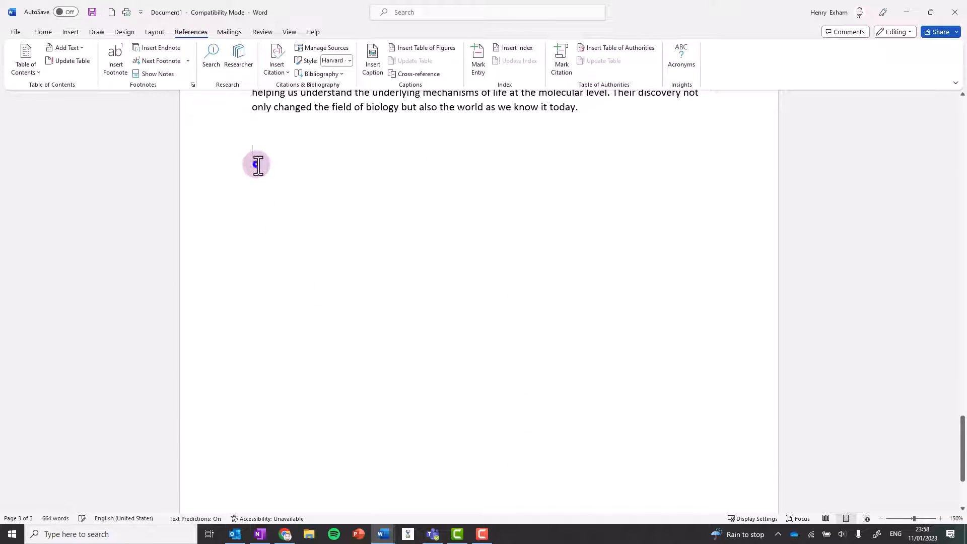
text(Bi)
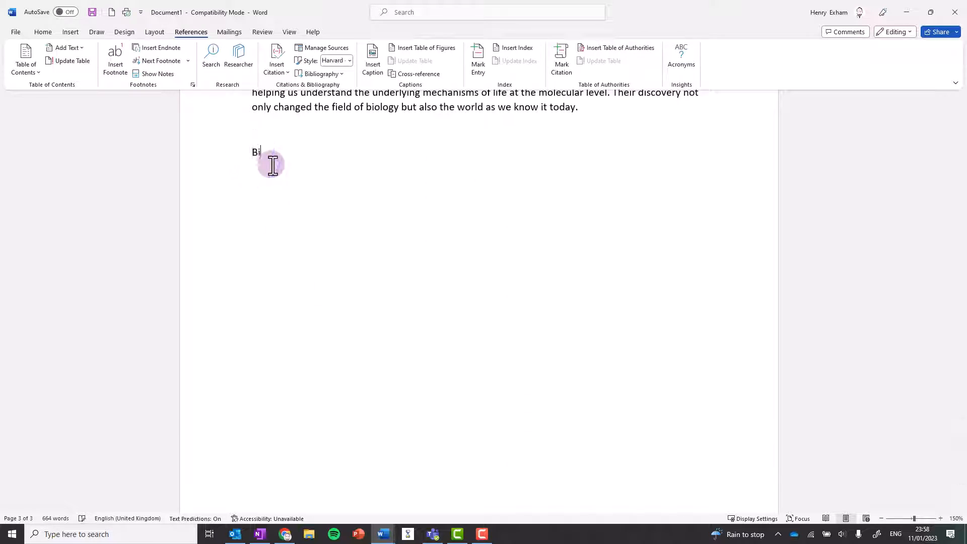
text(bliography)
key(Return)
click(257, 174)
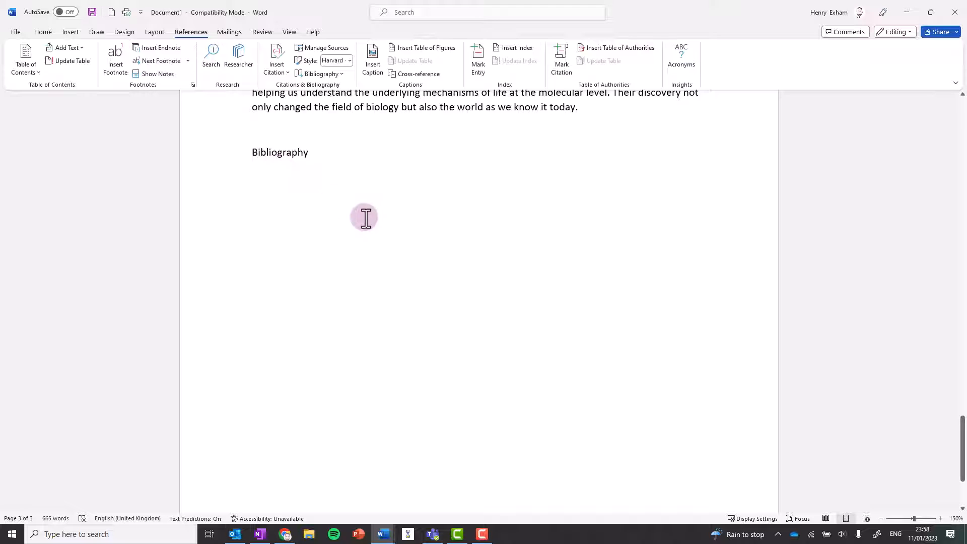
scroll(362, 217, down, 3)
- Apply the Title style to the document title "The Discovery of the Structure of DNA"
scroll(366, 217, up, 20)
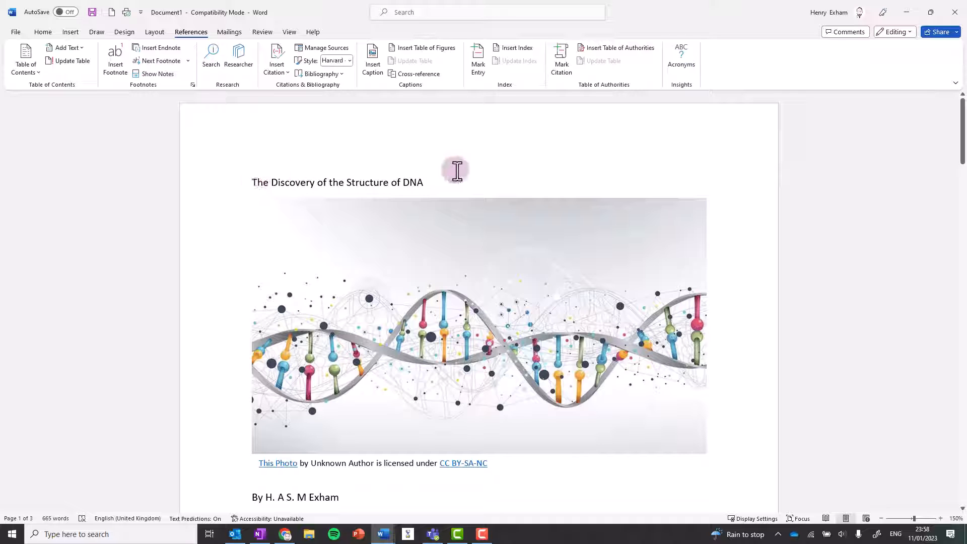
click(53, 34)
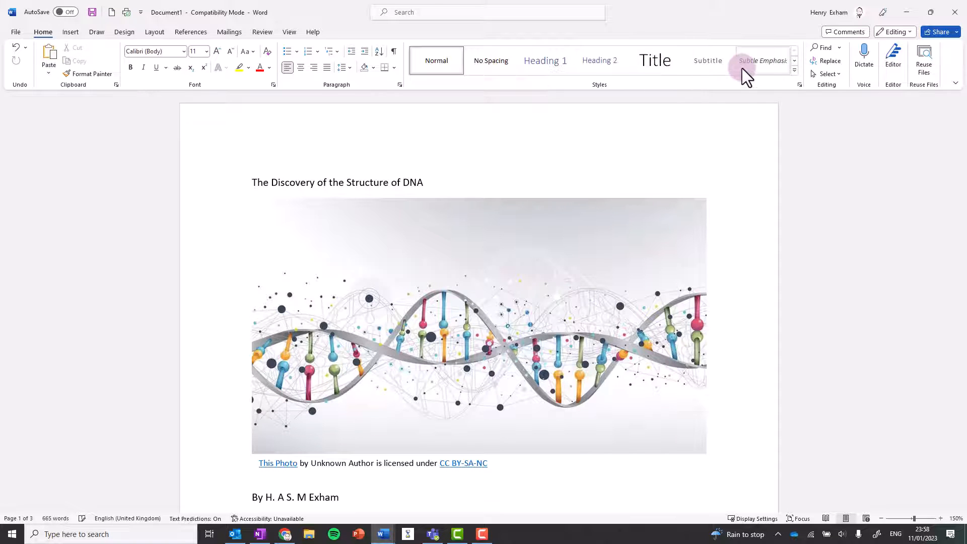
drag(428, 180, 222, 181)
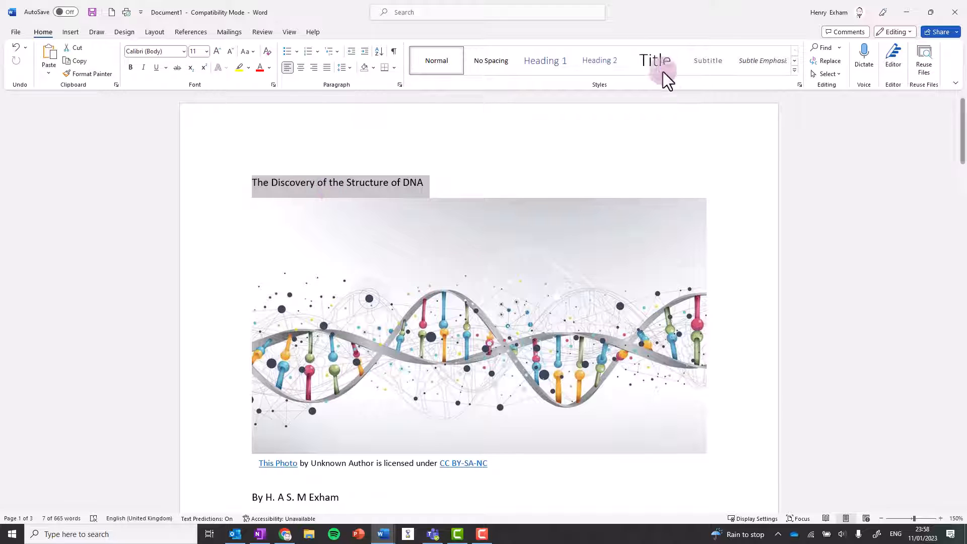
click(663, 68)
click(689, 195)
- Apply the Subtitle style to the author byline below the picture
scroll(689, 195, down, 5)
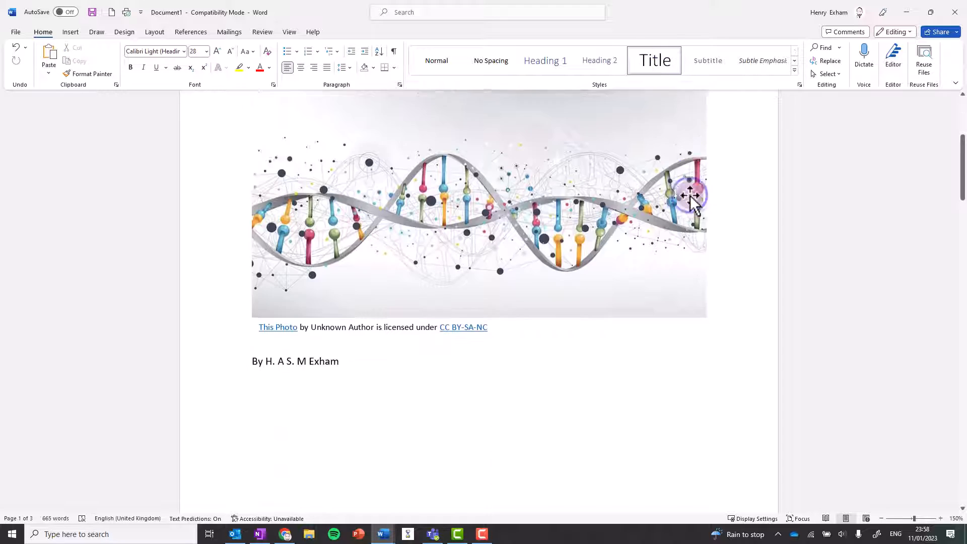
scroll(656, 204, down, 1)
drag(353, 113, 237, 111)
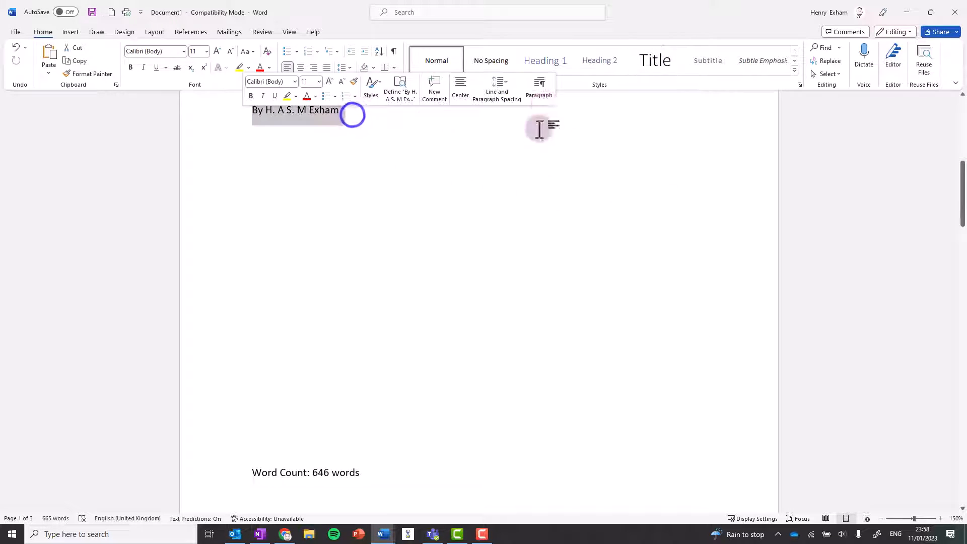
click(721, 62)
- Apply the Heading 1 style to the Background, The Race for Discovery, Watson and Crick's Discovery, Impact and What happened next? lines
scroll(473, 222, down, 5)
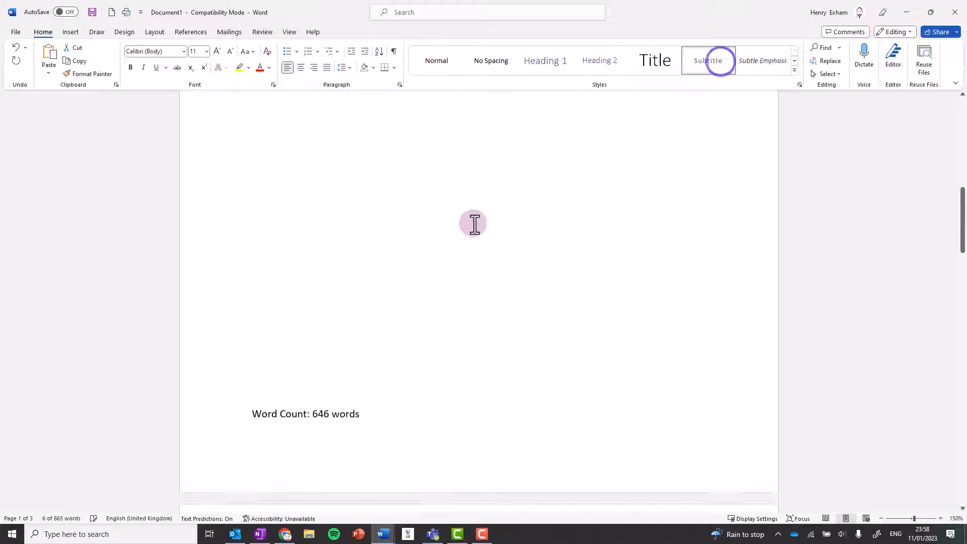
scroll(474, 223, down, 3)
drag(326, 207, 200, 205)
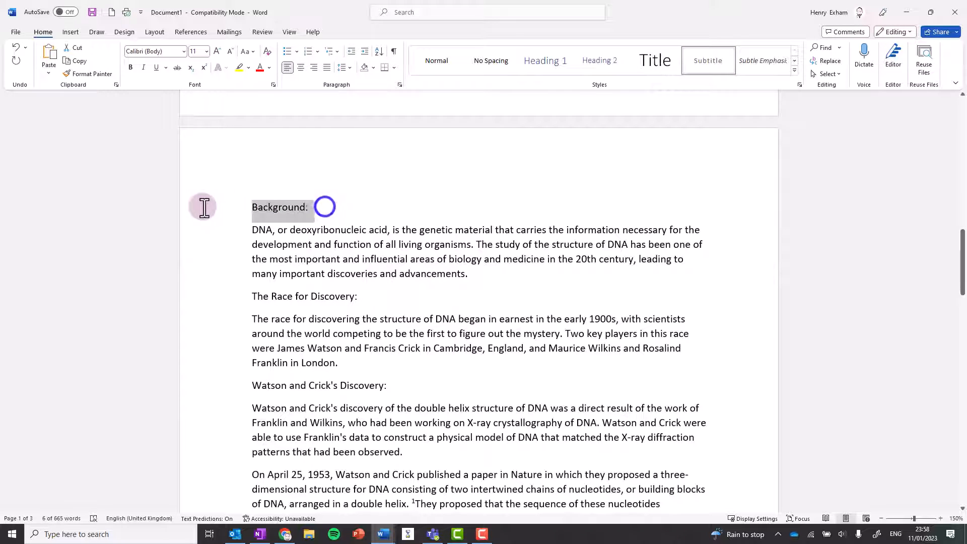
click(554, 62)
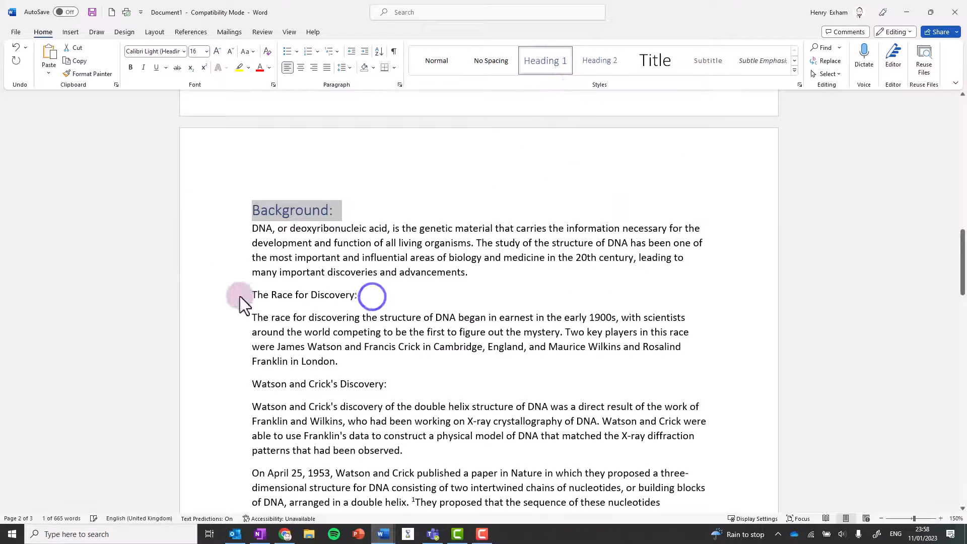
drag(246, 296, 364, 293)
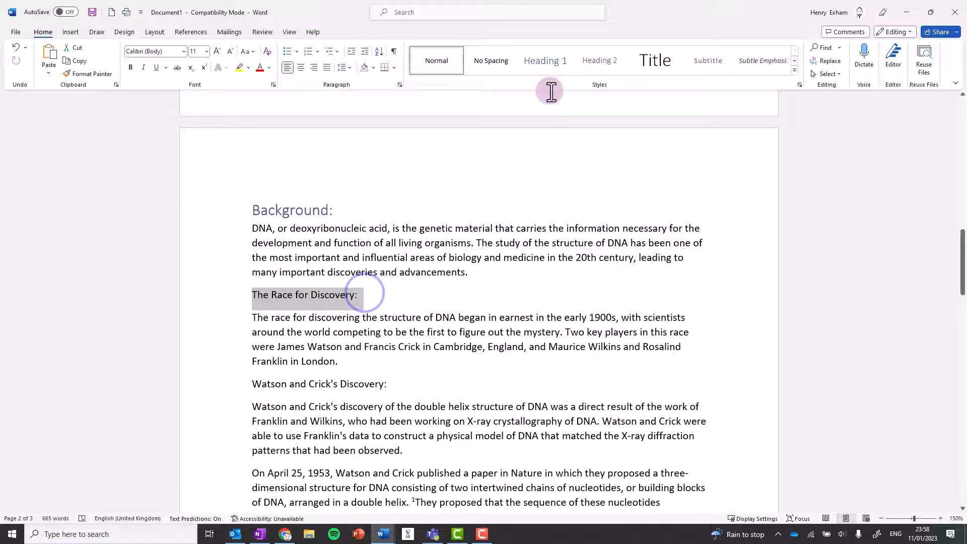
click(539, 64)
drag(385, 241, 268, 240)
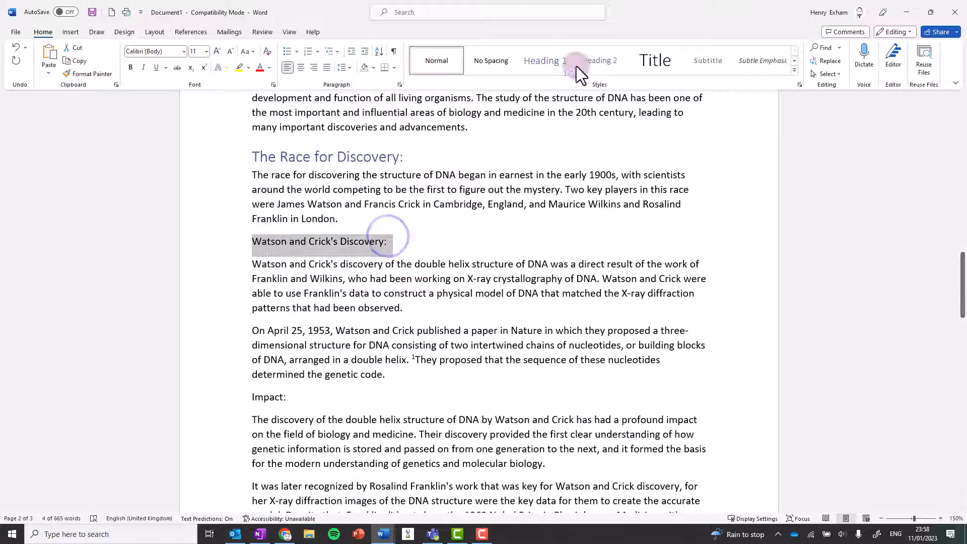
click(550, 64)
scroll(297, 453, down, 5)
- Apply the Heading 2 style to the "Watson:" line in the What happened next? section
drag(298, 402, 253, 403)
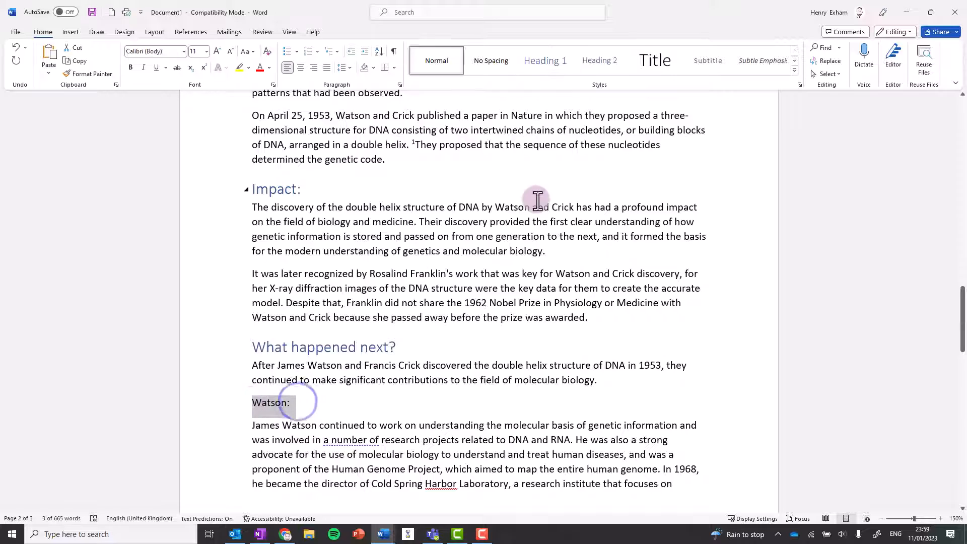
click(611, 51)
scroll(436, 372, down, 3)
scroll(436, 372, down, 5)
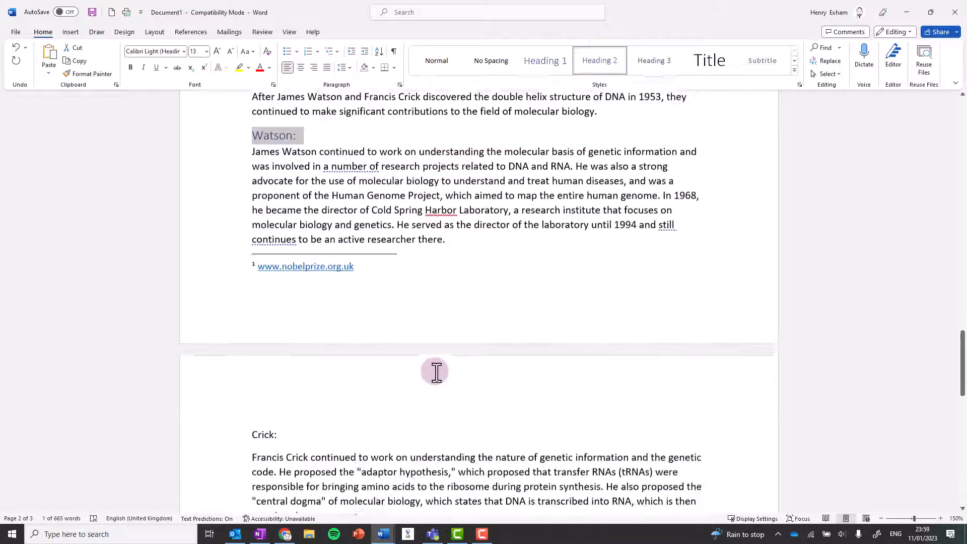
- Try two document style sets, one with a blue title and orange subheadings, the other with small-caps headings and justified text
scroll(446, 430, up, 10)
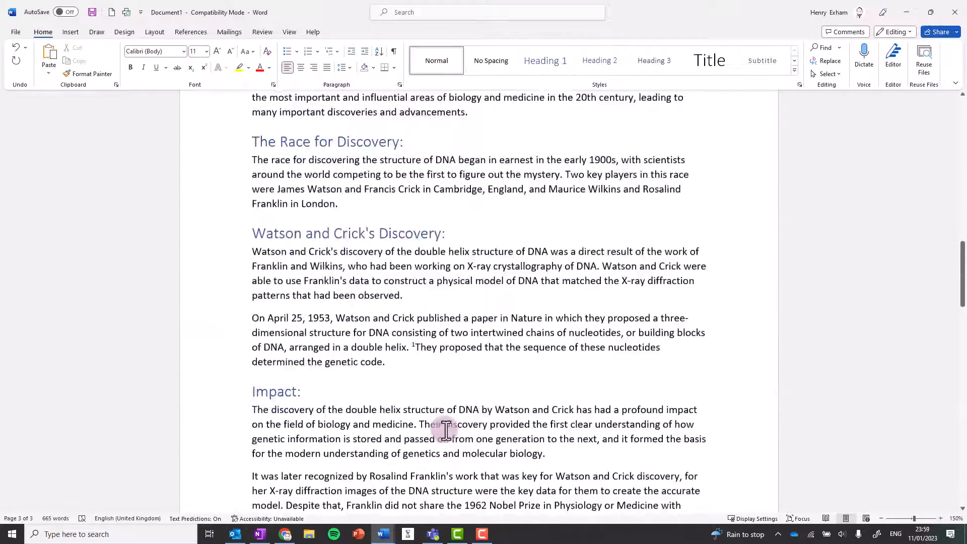
scroll(446, 430, up, 20)
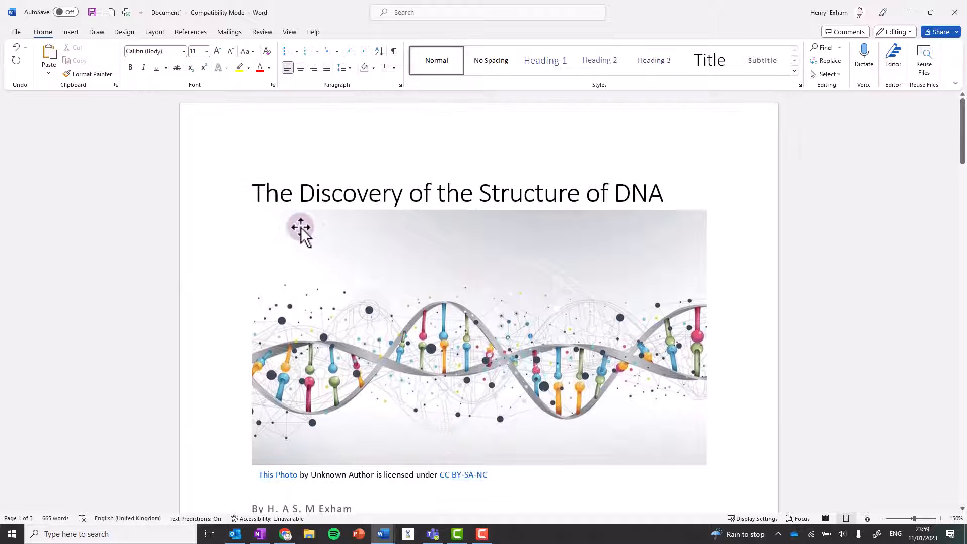
click(126, 32)
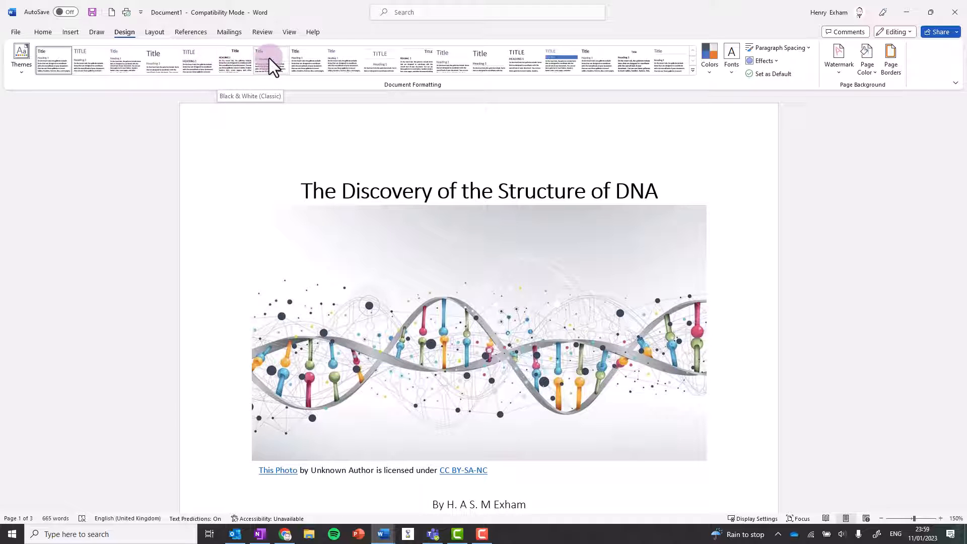
click(336, 59)
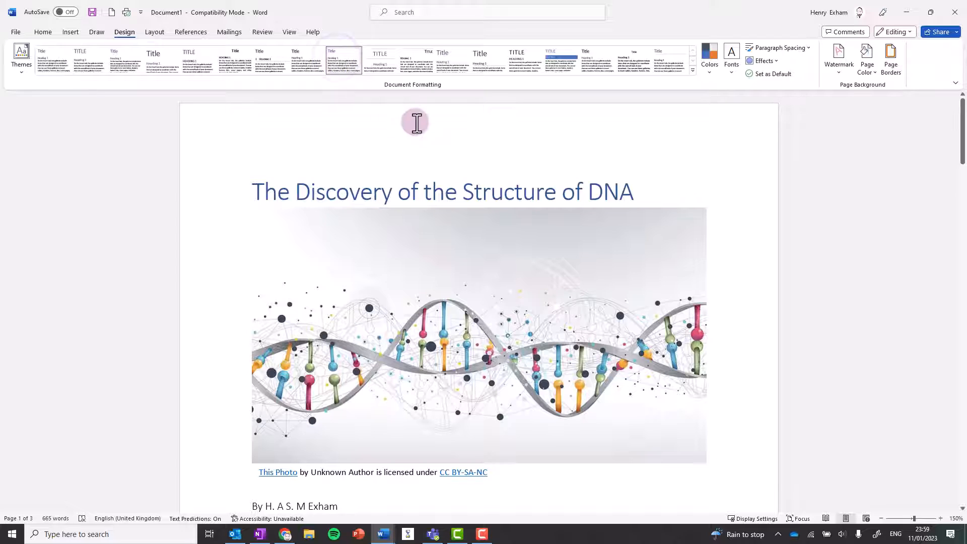
scroll(416, 122, down, 5)
scroll(416, 122, down, 15)
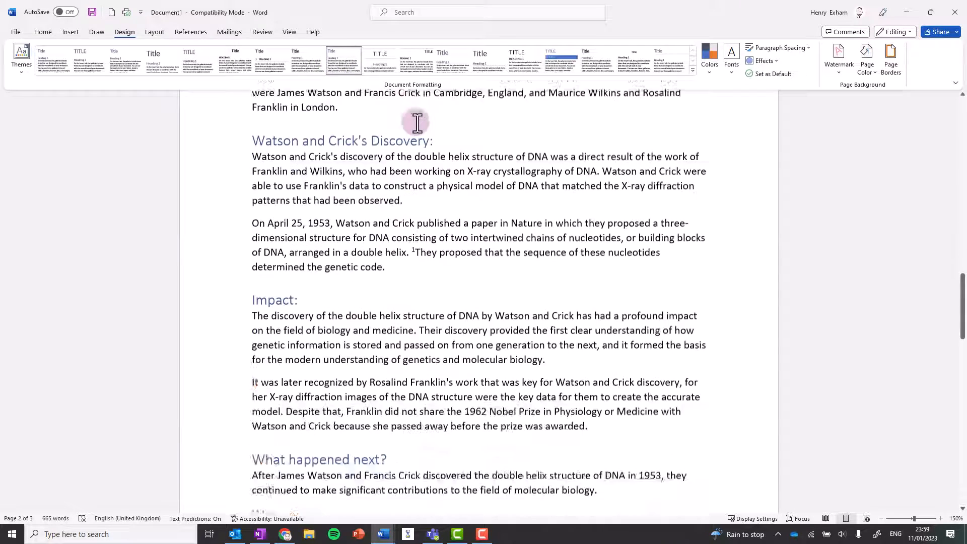
scroll(417, 123, down, 1)
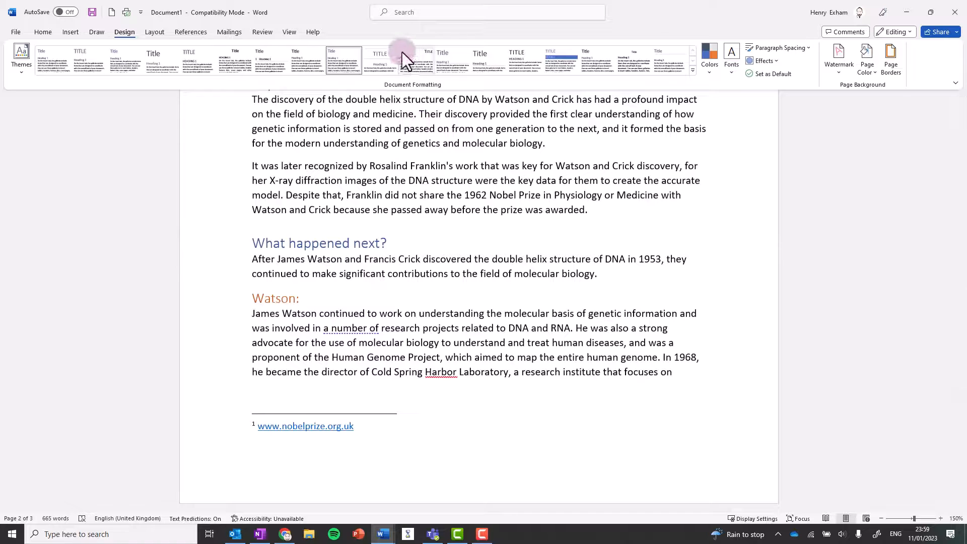
click(416, 57)
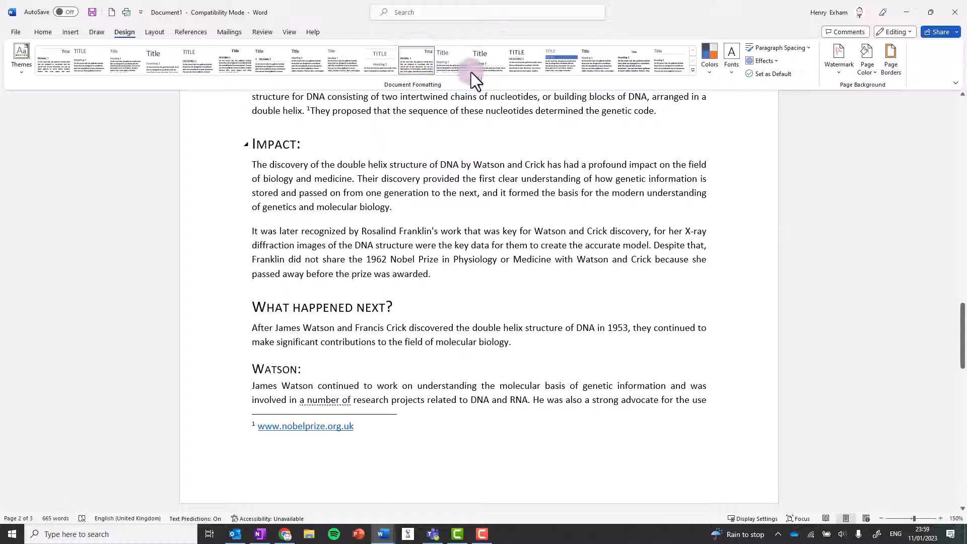
- Apply the document style set with capitalised headings on solid shaded bands and review it throughout the report
click(563, 60)
scroll(484, 175, up, 15)
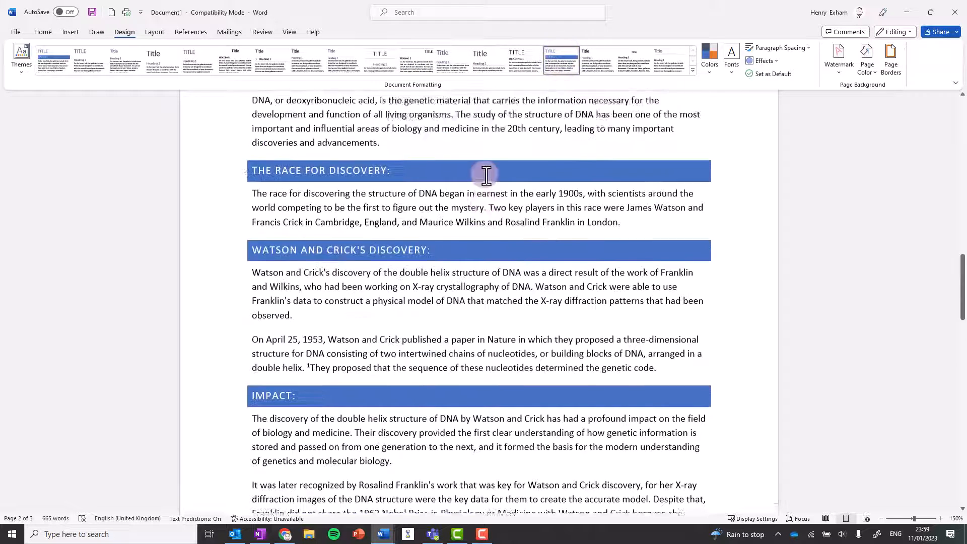
scroll(485, 174, up, 10)
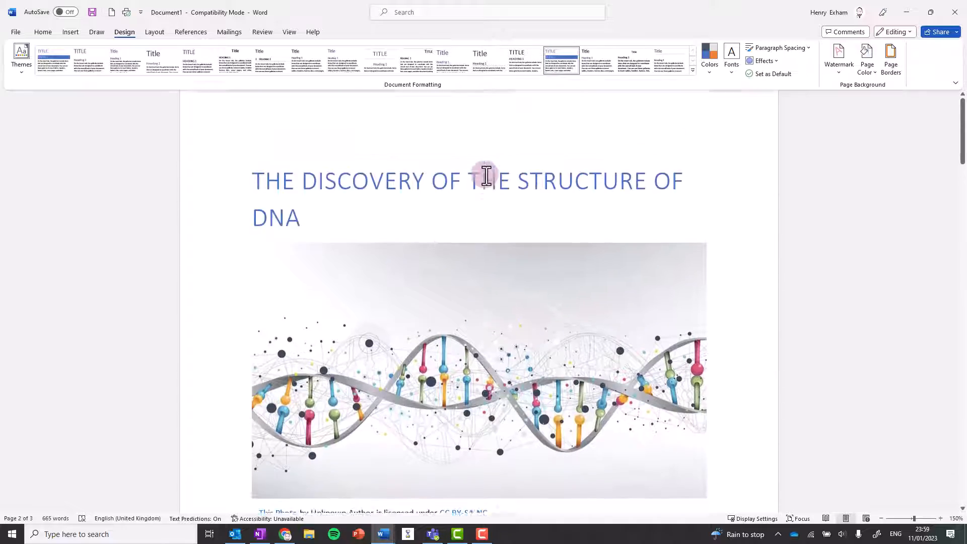
scroll(485, 174, down, 6)
scroll(485, 174, down, 20)
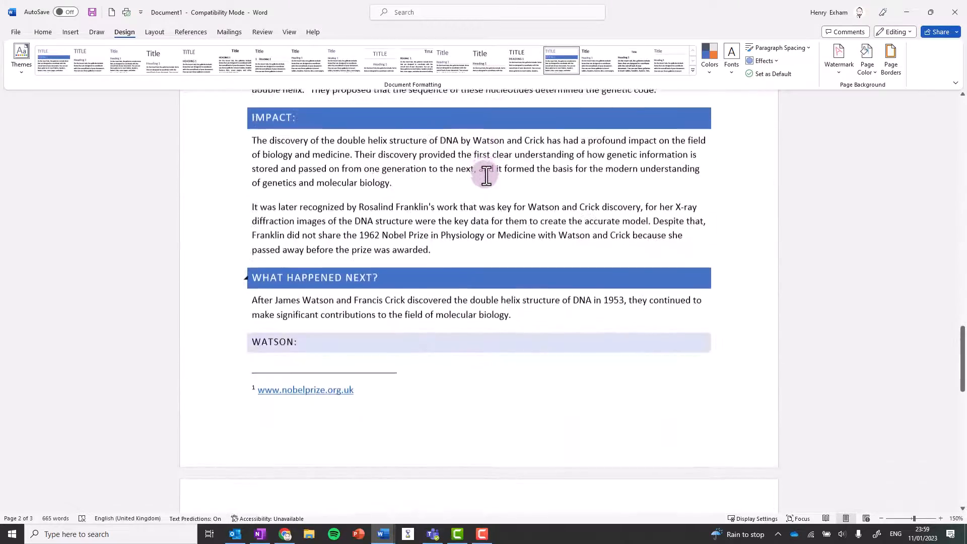
- Change the document's theme colours to Yellow Orange and check the title and headings
click(711, 67)
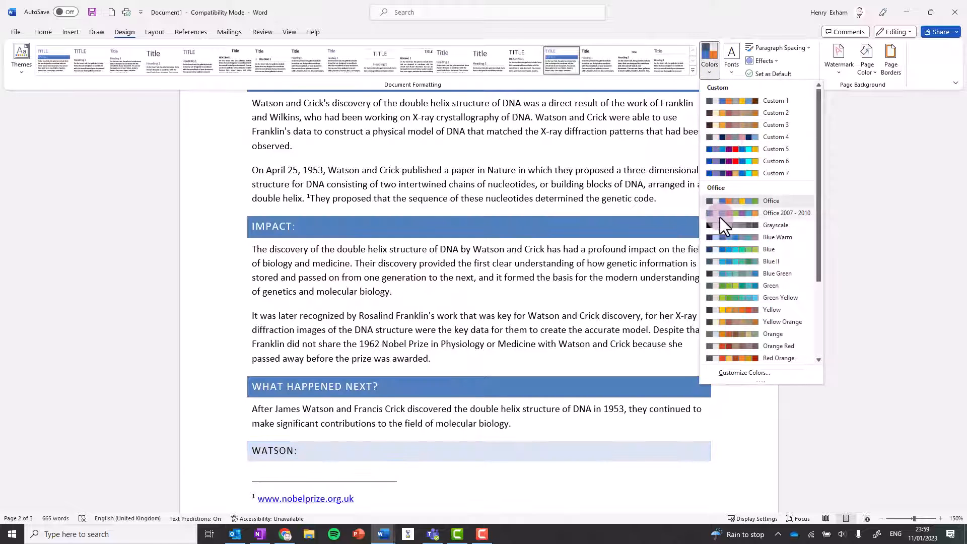
click(723, 320)
scroll(592, 290, up, 15)
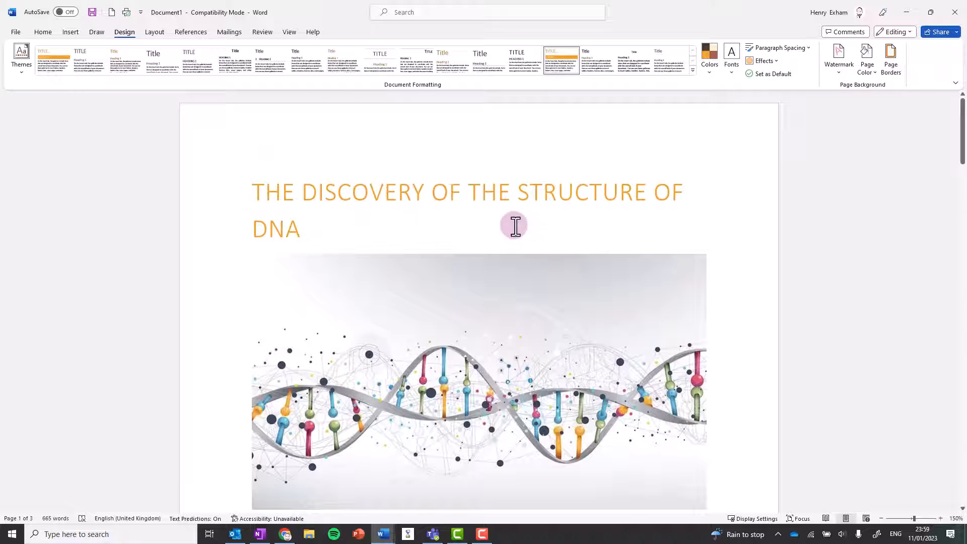
scroll(188, 140, down, 15)
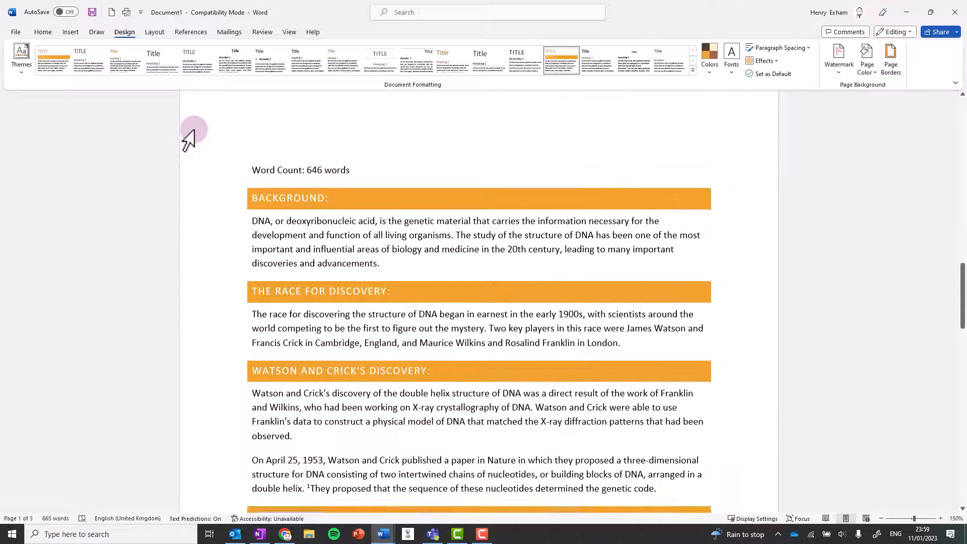
- Justify the two body paragraphs under the Impact heading
scroll(188, 140, down, 4)
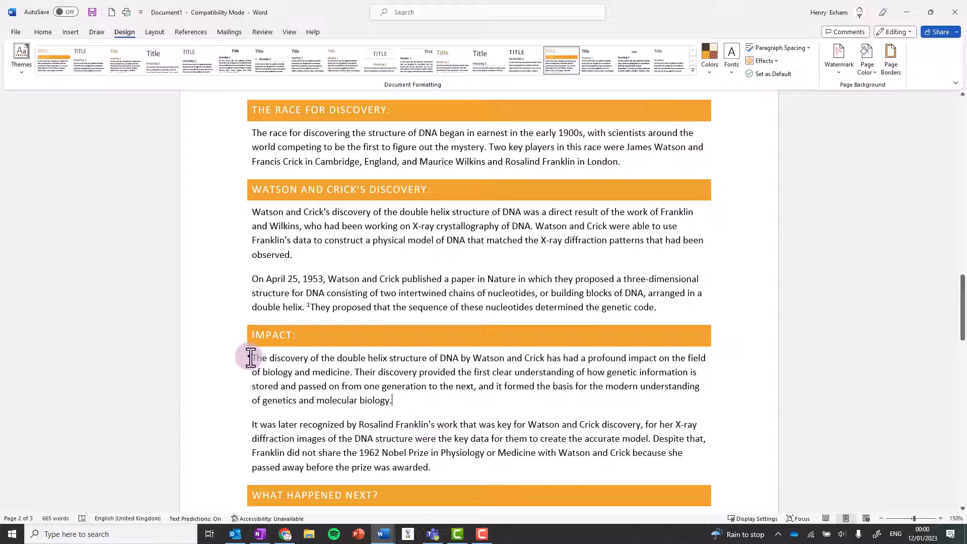
drag(251, 357, 459, 464)
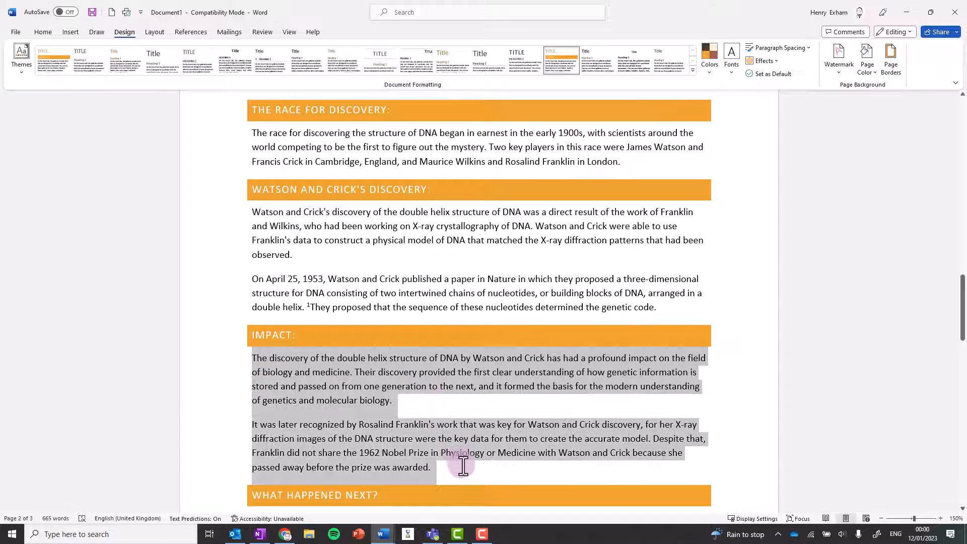
click(46, 32)
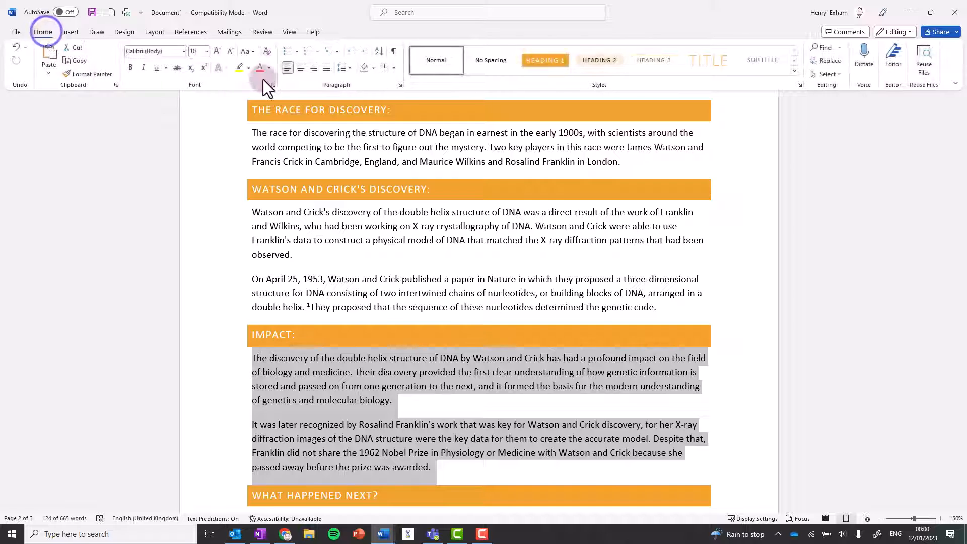
click(327, 67)
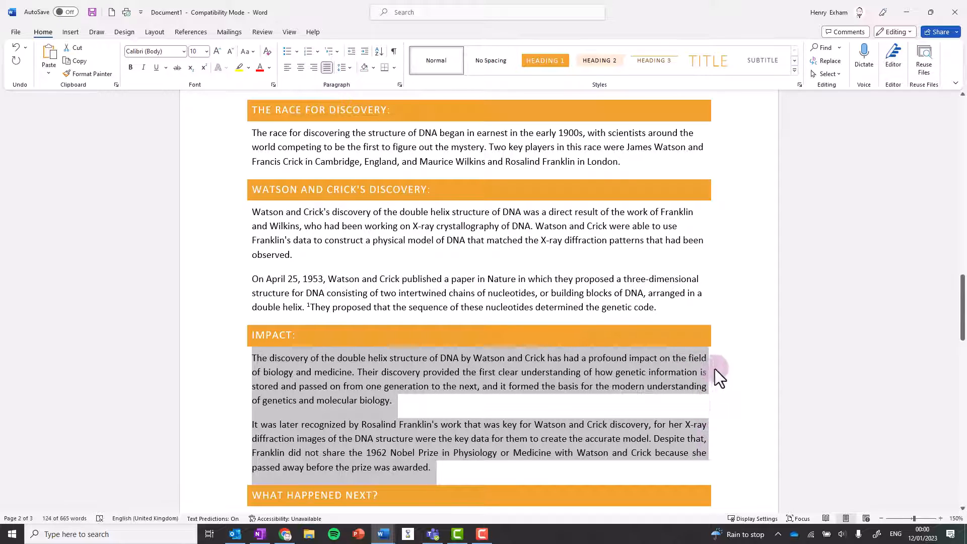
click(518, 405)
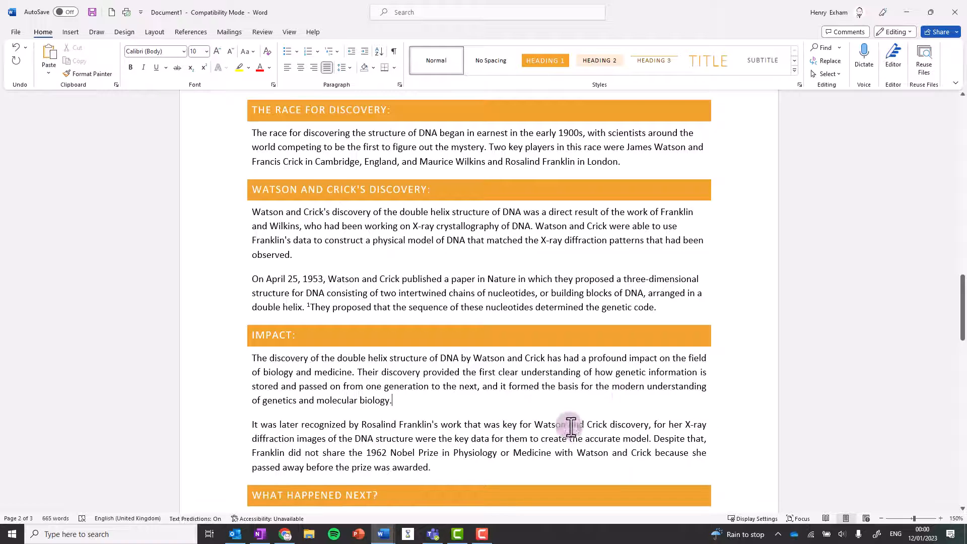
- Justify all text in the report and check the alignment through to the bibliography
key(ctrl+a)
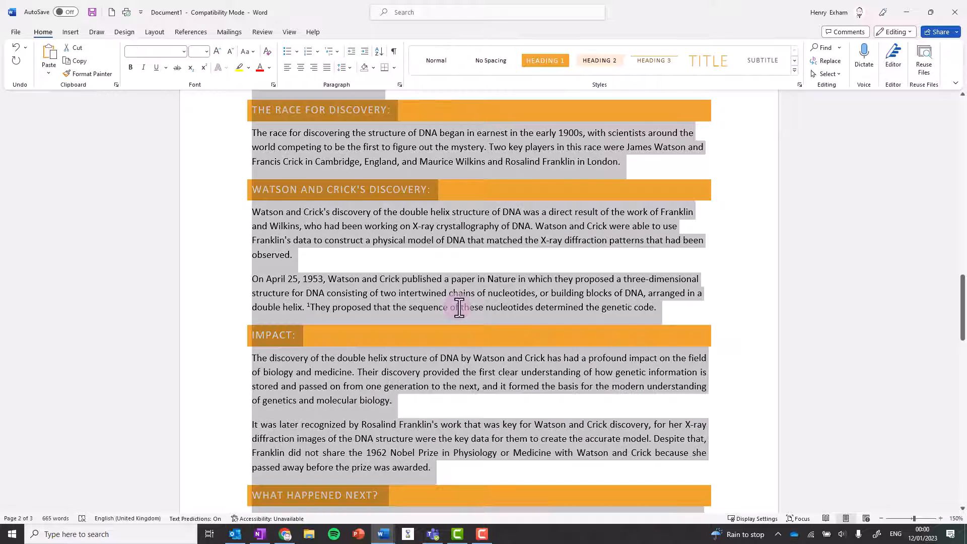
click(325, 68)
click(569, 283)
scroll(569, 284, down, 3)
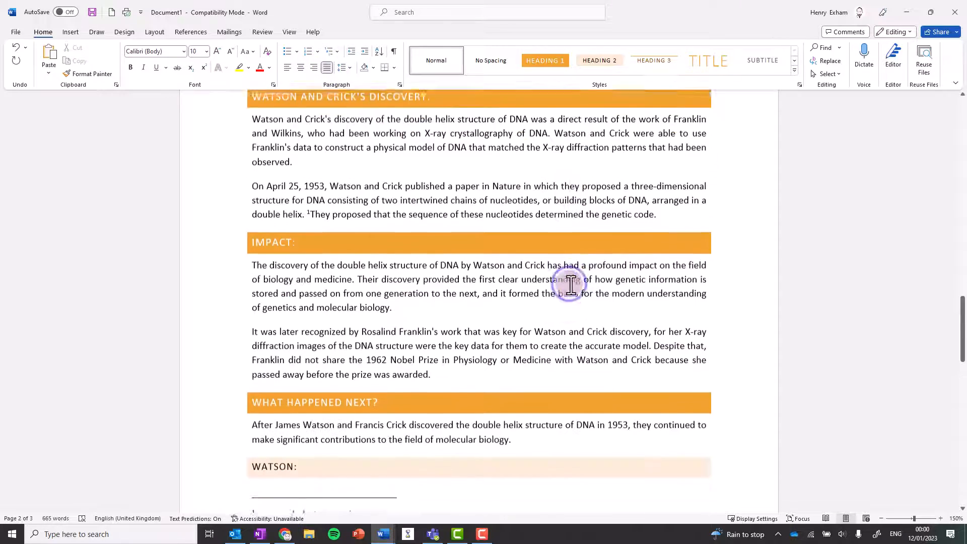
scroll(569, 284, down, 10)
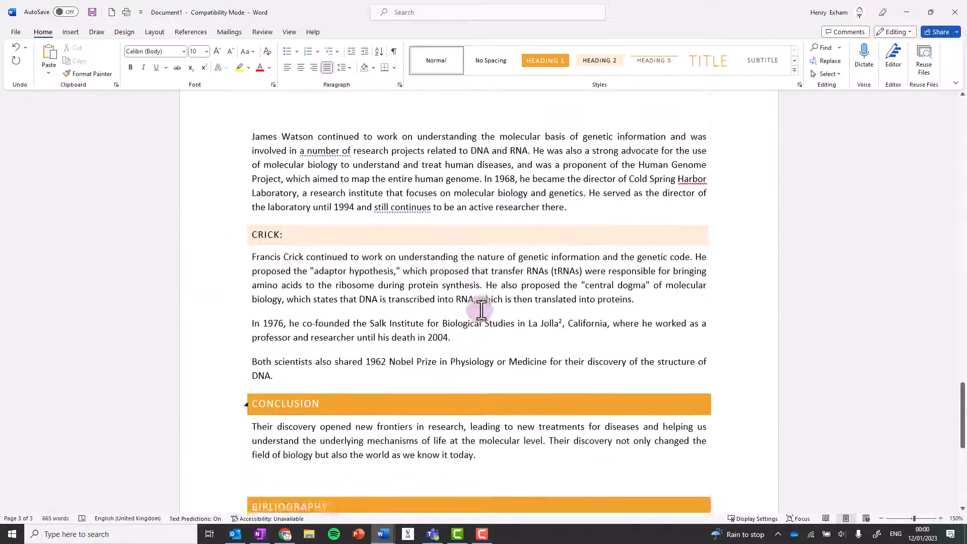
scroll(481, 310, down, 4)
scroll(480, 309, up, 15)
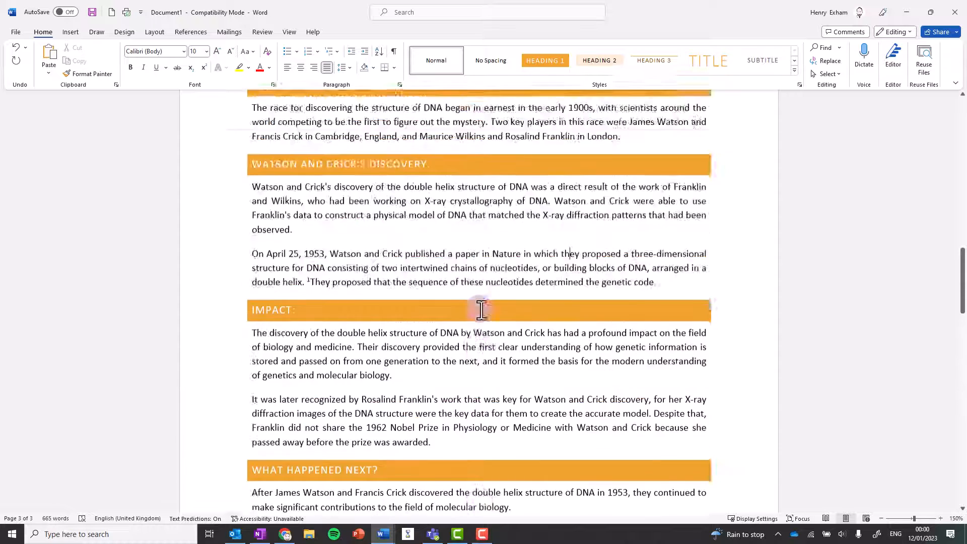
scroll(479, 309, up, 20)
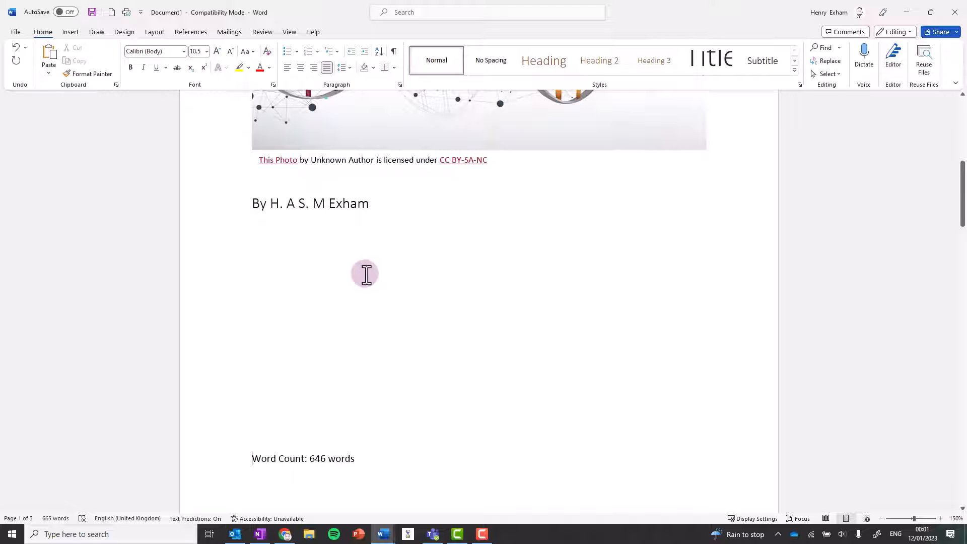
- Examine which heading style is applied to the Background, The Race for Discovery and following section headings
scroll(366, 274, down, 3)
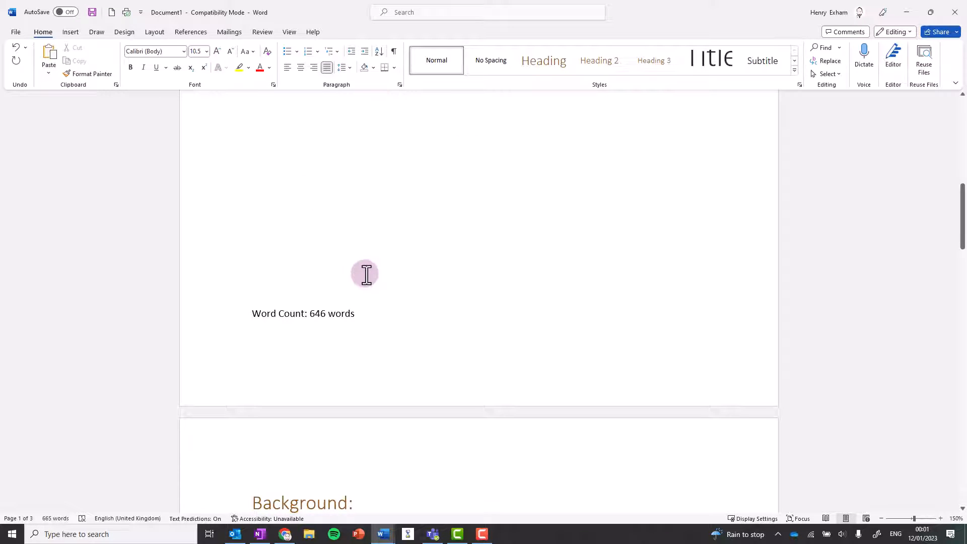
scroll(366, 275, down, 3)
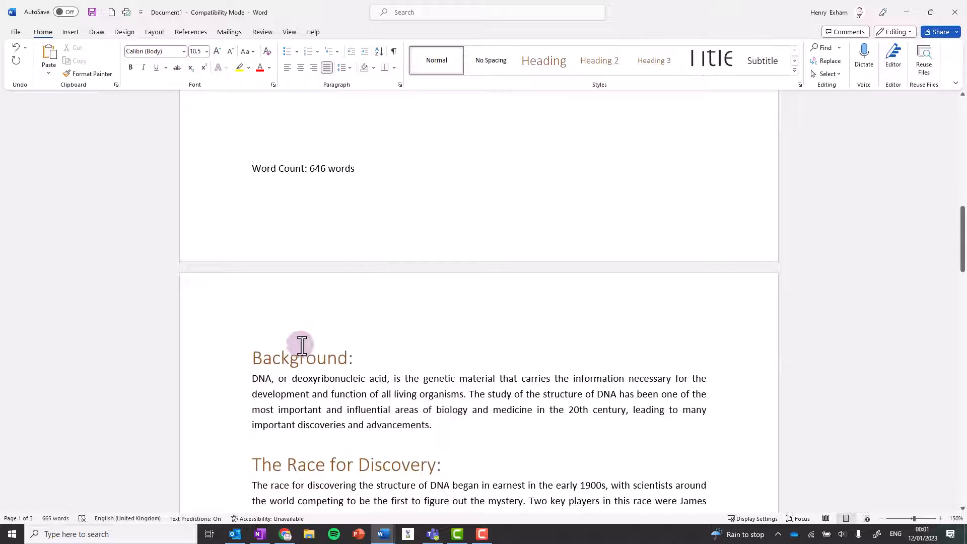
click(300, 357)
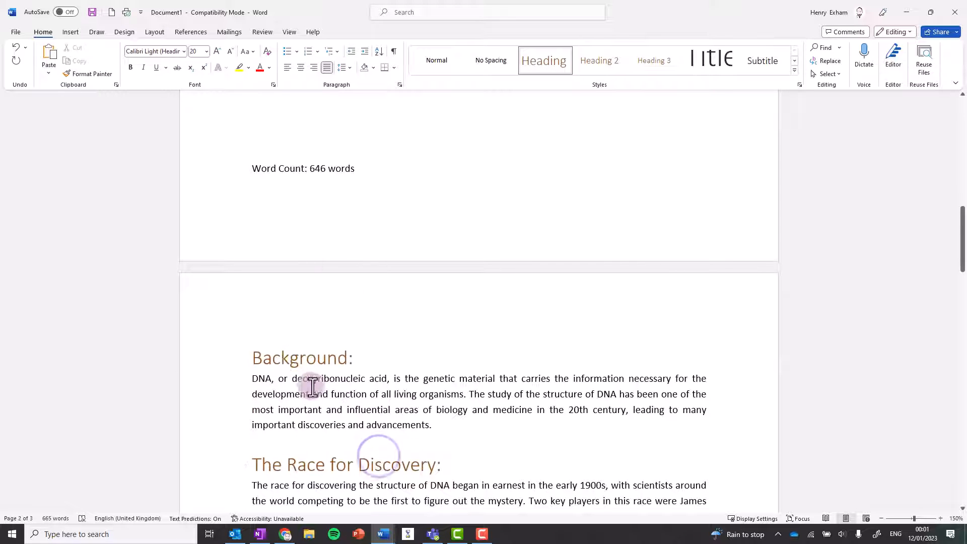
scroll(352, 297, down, 6)
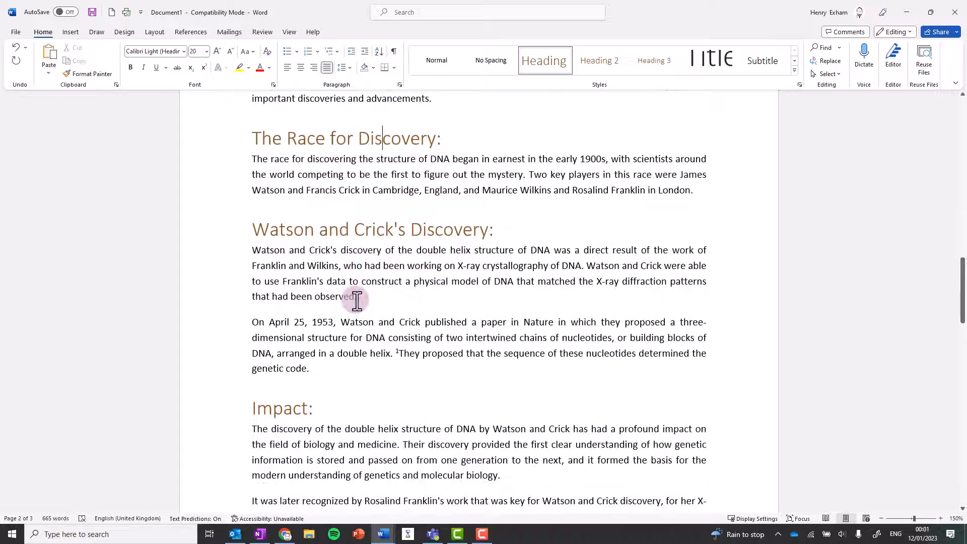
scroll(356, 300, up, 9)
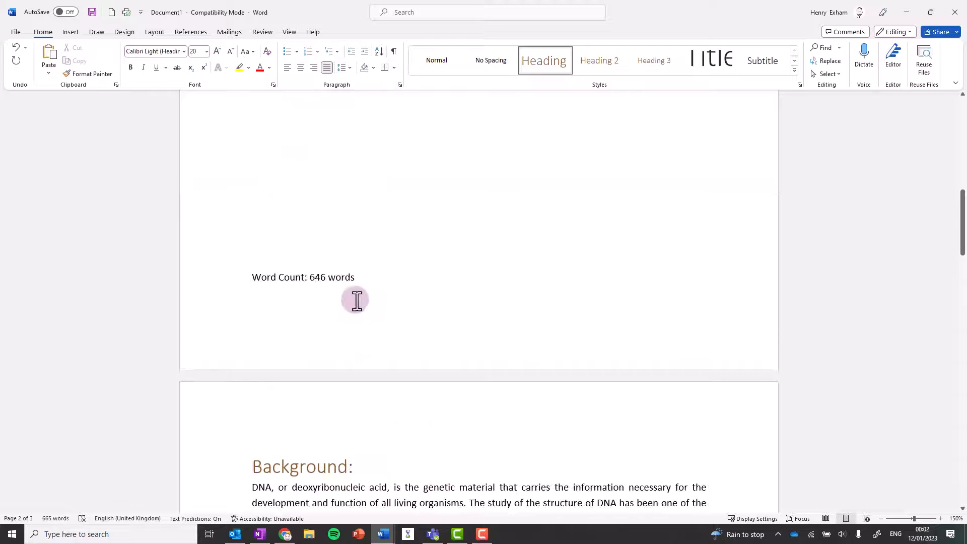
scroll(356, 304, up, 5)
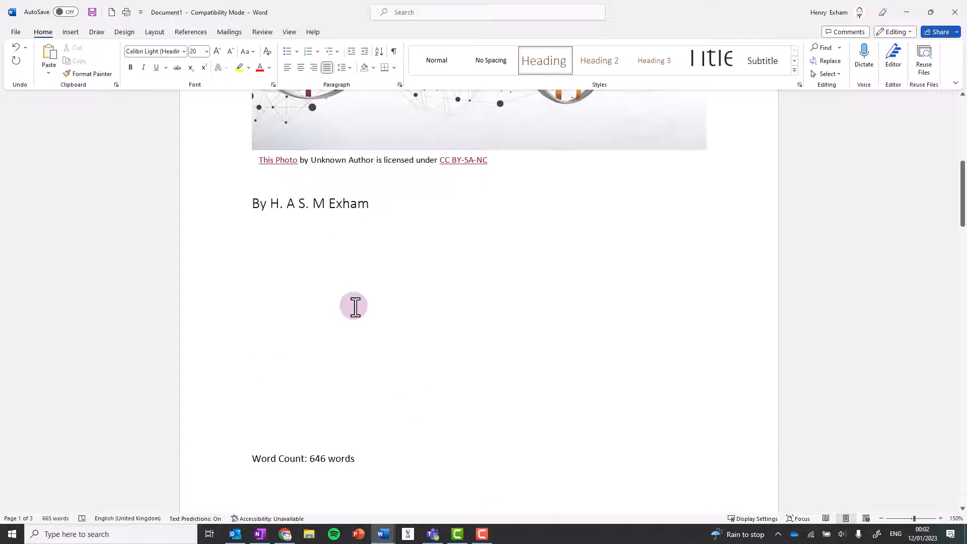
- Insert the Automatic Table 1 table of contents below the author line on the first page and review its entries
click(254, 315)
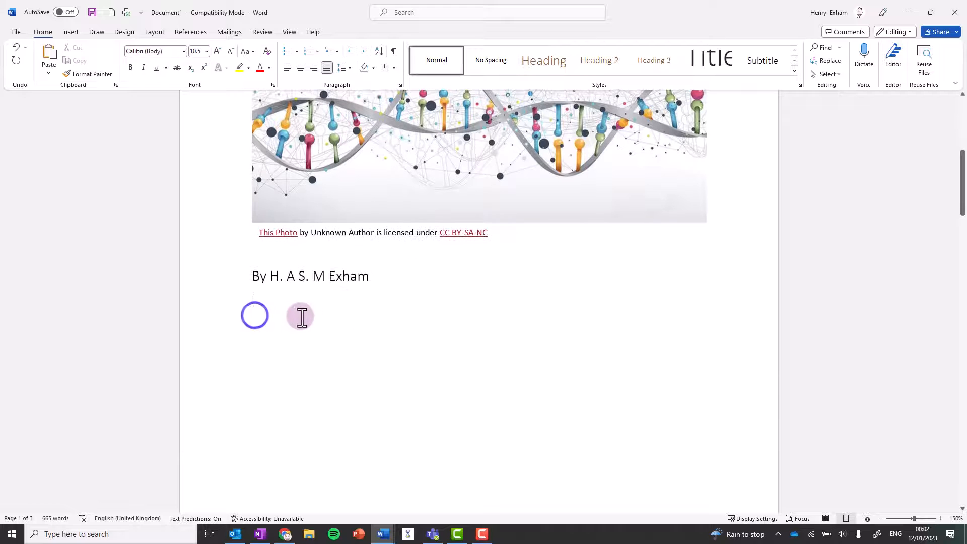
scroll(300, 315, up, 1)
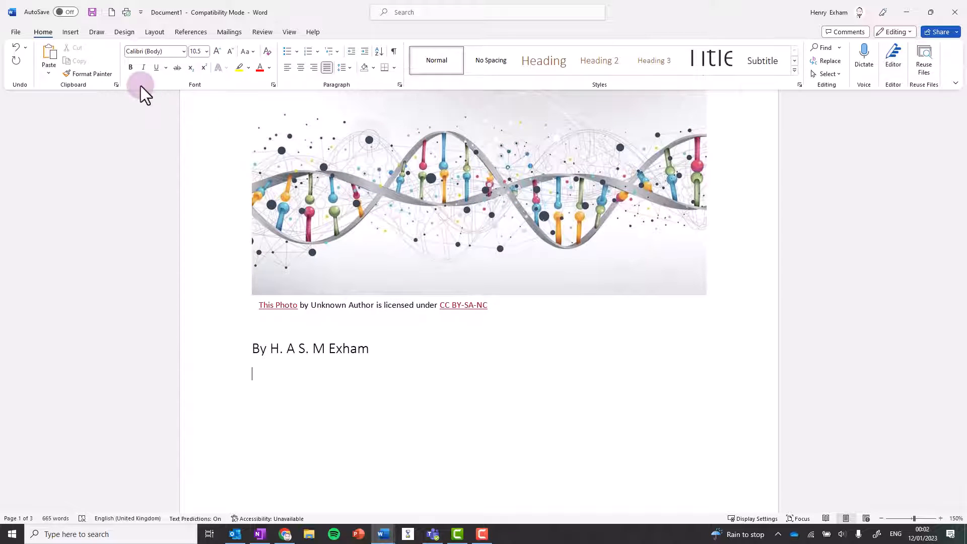
click(70, 32)
click(190, 33)
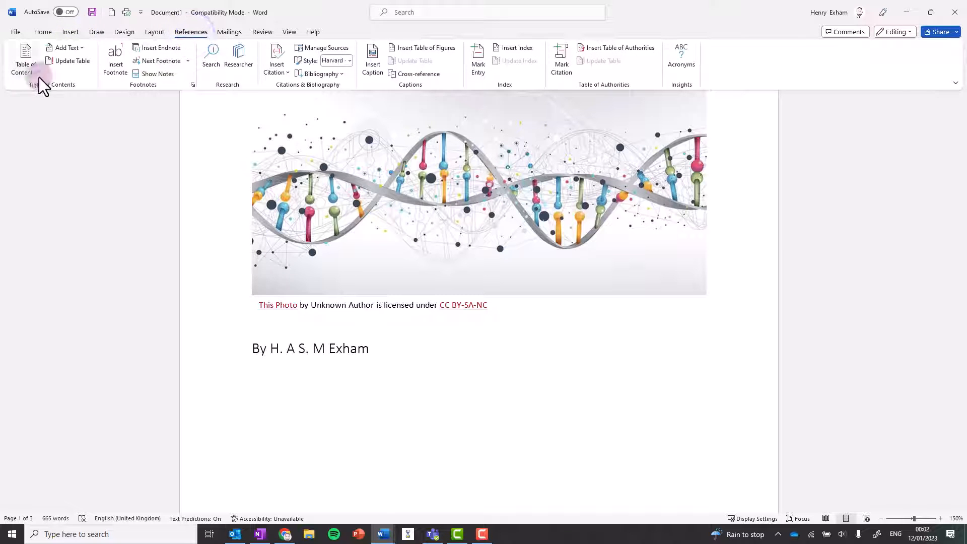
click(30, 66)
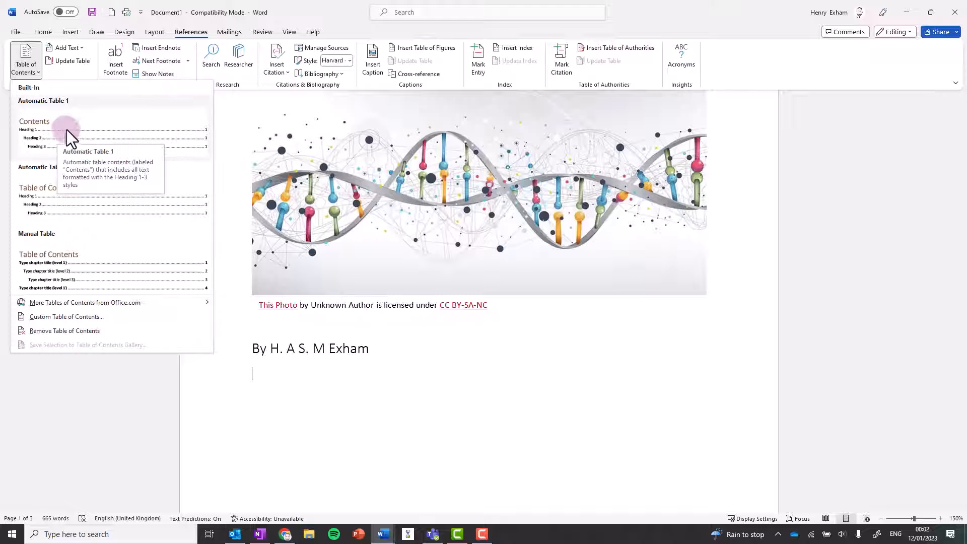
click(57, 132)
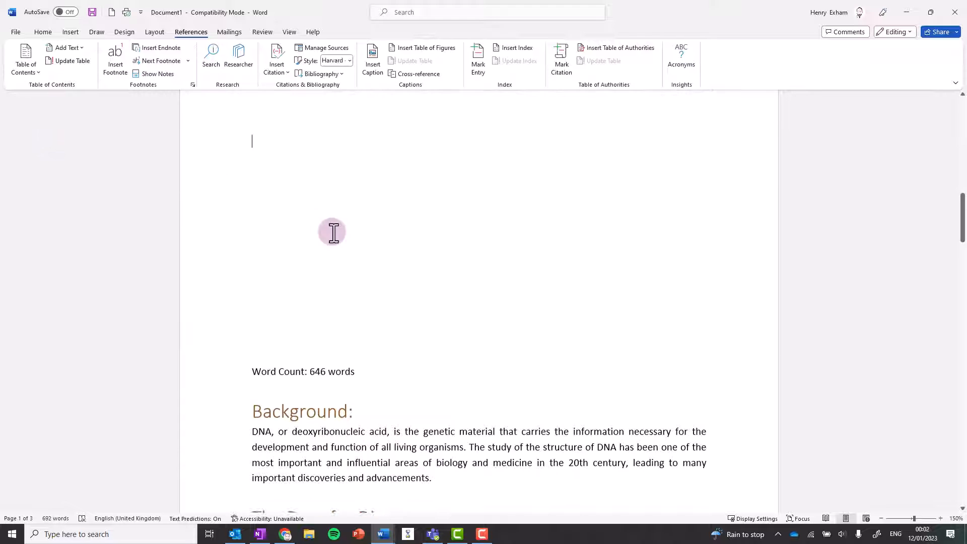
scroll(332, 231, up, 10)
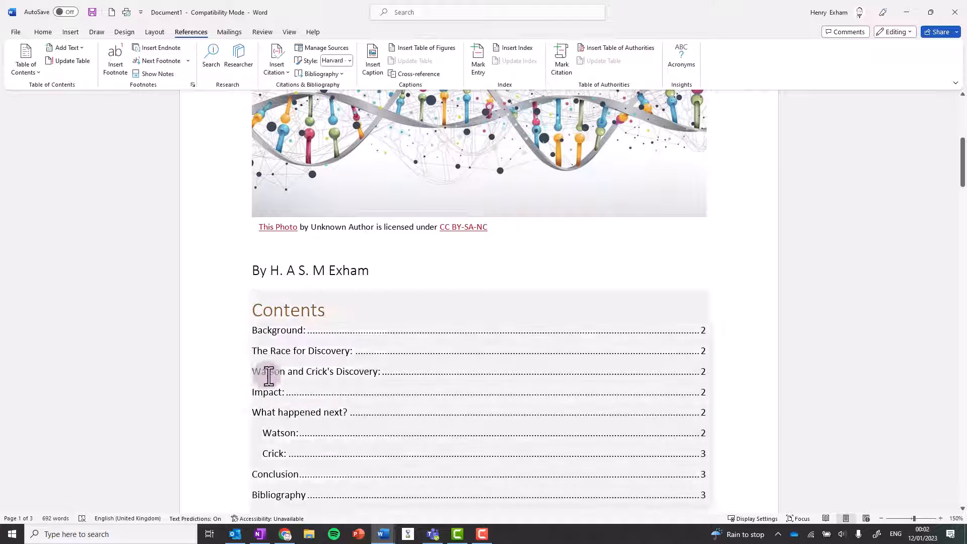
scroll(285, 392, down, 1)
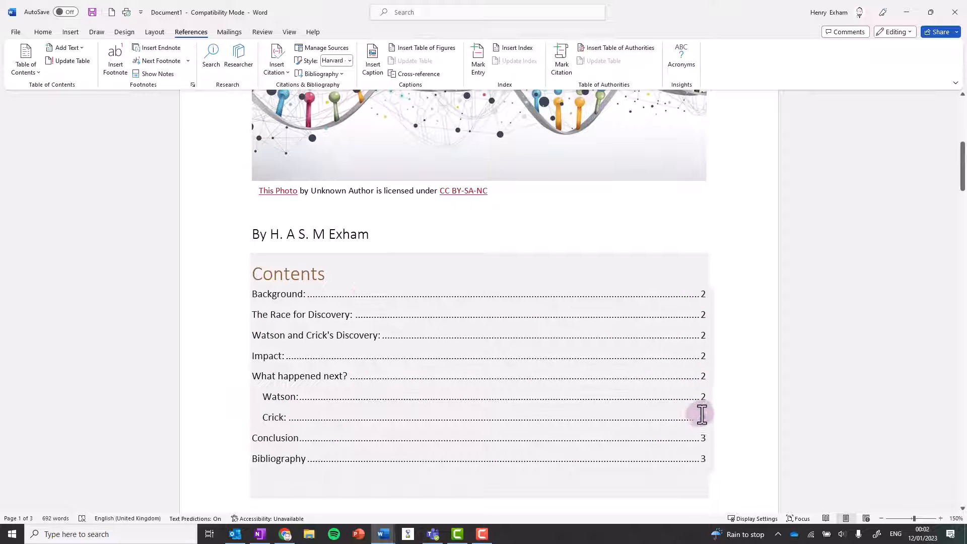
scroll(500, 376, down, 4)
scroll(501, 377, down, 4)
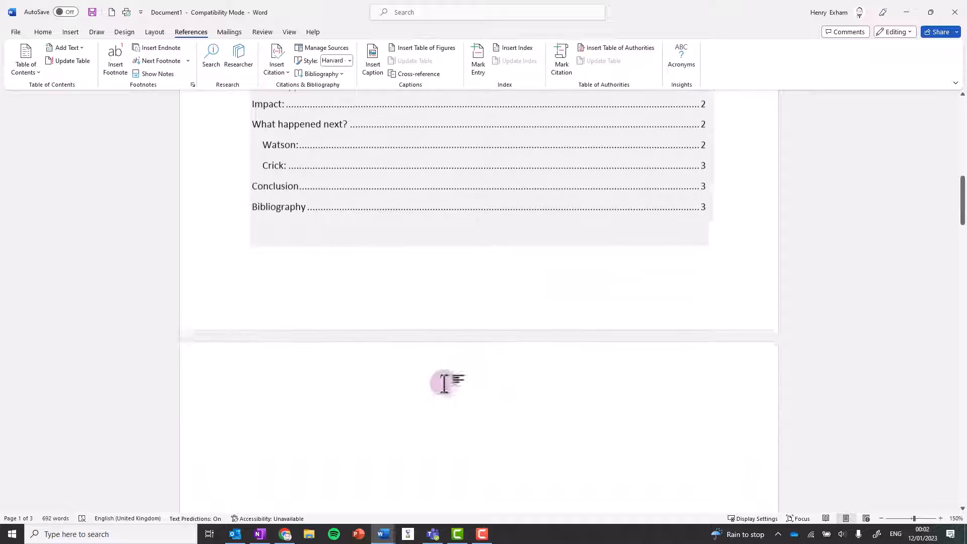